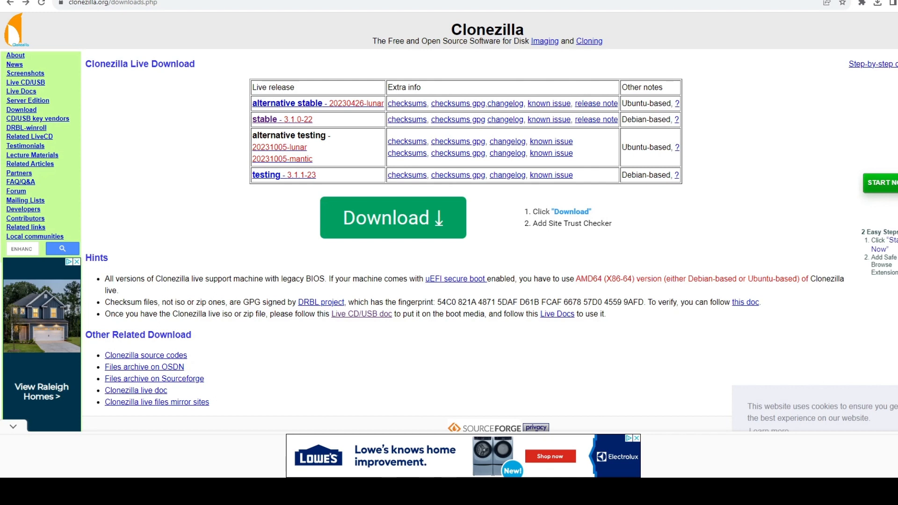
- Open the download page of the stable Clonezilla live release and show its CPU architecture choices
{"action": "left_click", "coordinate": [263, 120]}
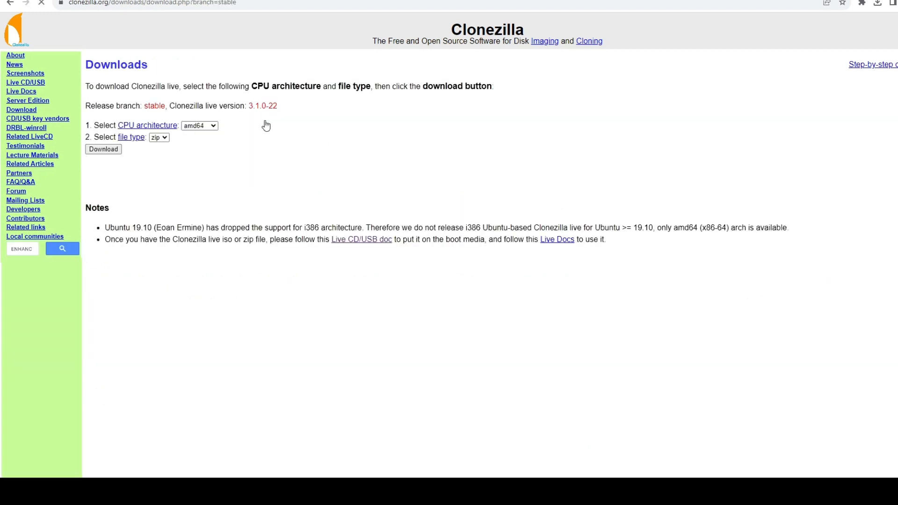
{"action": "left_click", "coordinate": [206, 129]}
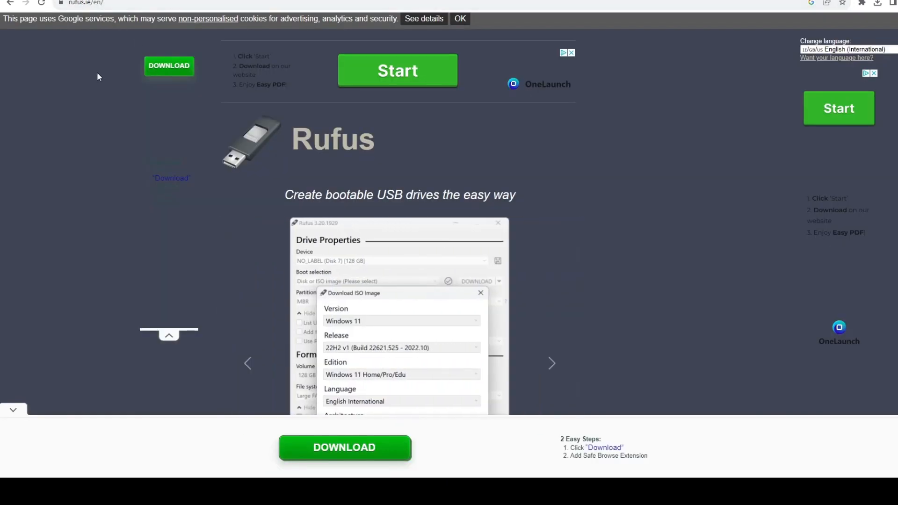
- Look through the Rufus home page, including its description of creating bootable USB drives
{"action": "scroll", "coordinate": [84, 107], "scroll_direction": "down", "scroll_amount": 2}
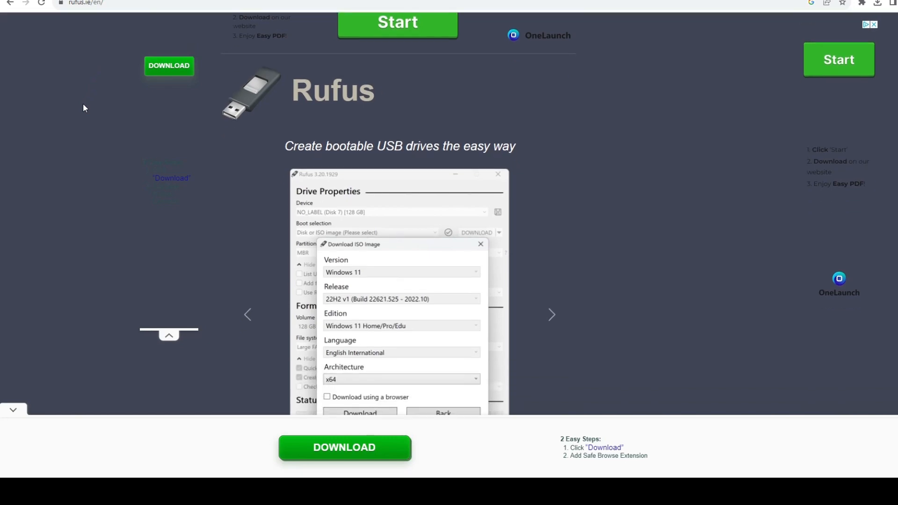
{"action": "scroll", "coordinate": [85, 107], "scroll_direction": "down", "scroll_amount": 1}
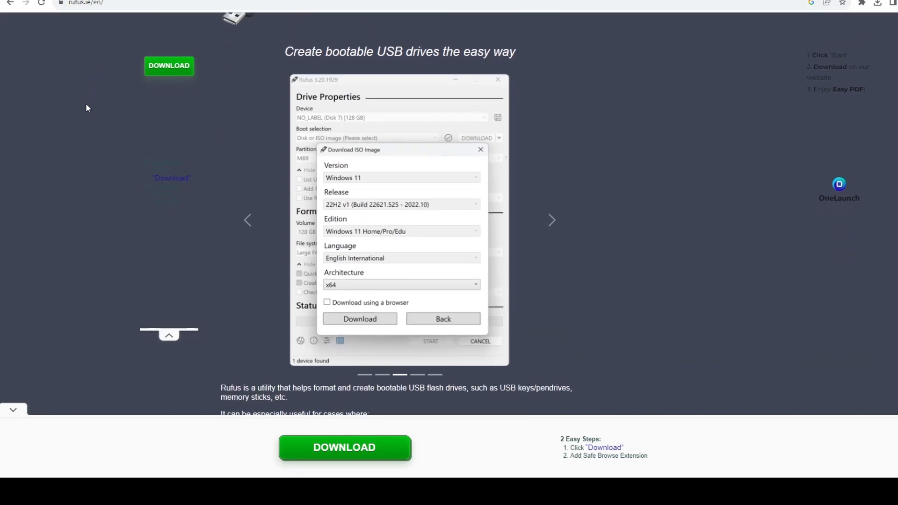
{"action": "scroll", "coordinate": [88, 106], "scroll_direction": "down", "scroll_amount": 4}
{"action": "scroll", "coordinate": [88, 108], "scroll_direction": "down", "scroll_amount": 4}
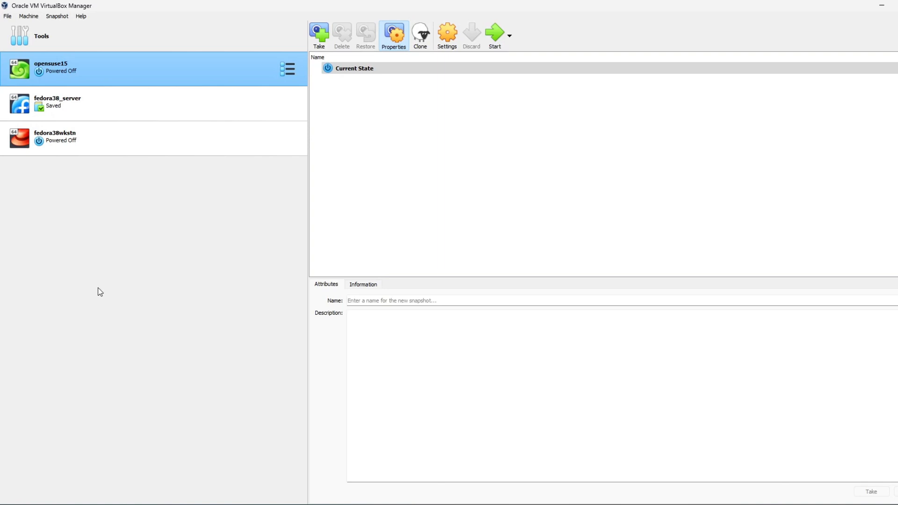
- Inspect the virtual size of the opensuse15.vdi disk in the opensuse15 machine's storage settings, leaving them unchanged
{"action": "right_click", "coordinate": [114, 72]}
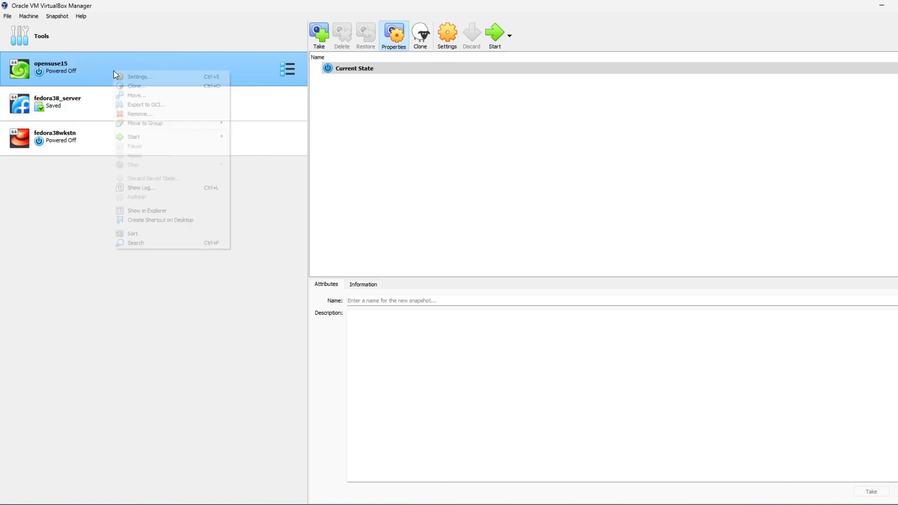
{"action": "left_click", "coordinate": [136, 86]}
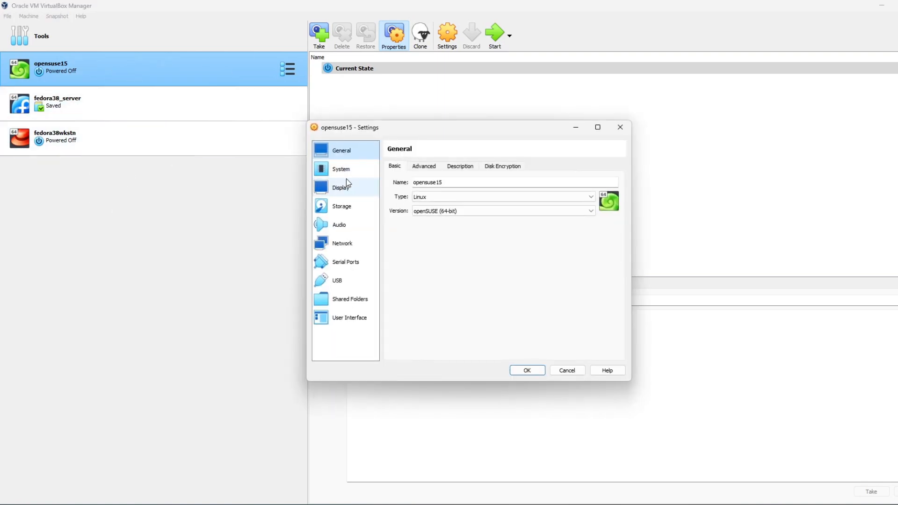
{"action": "left_click", "coordinate": [346, 210]}
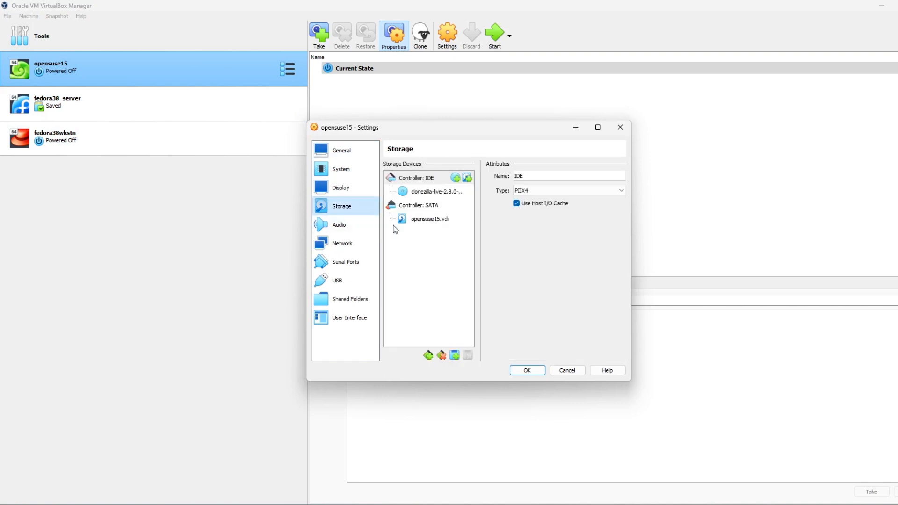
{"action": "left_click", "coordinate": [431, 220]}
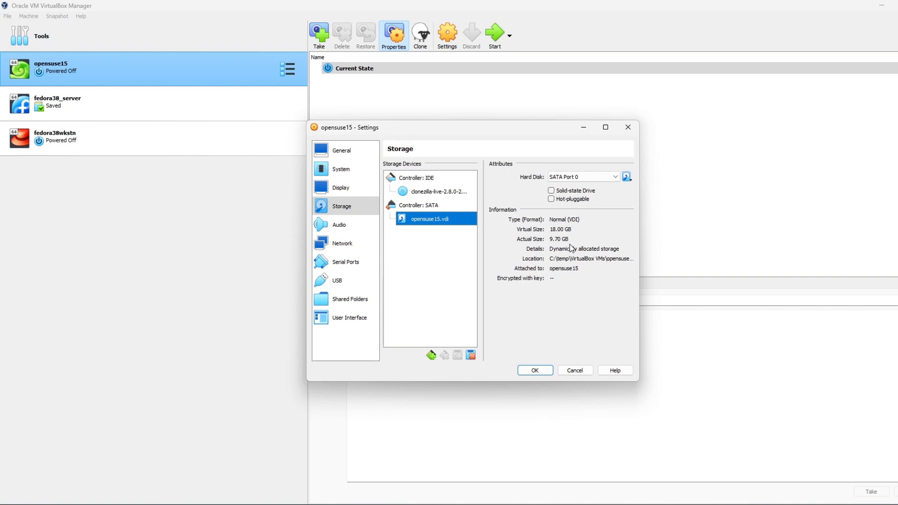
{"action": "left_click", "coordinate": [575, 370]}
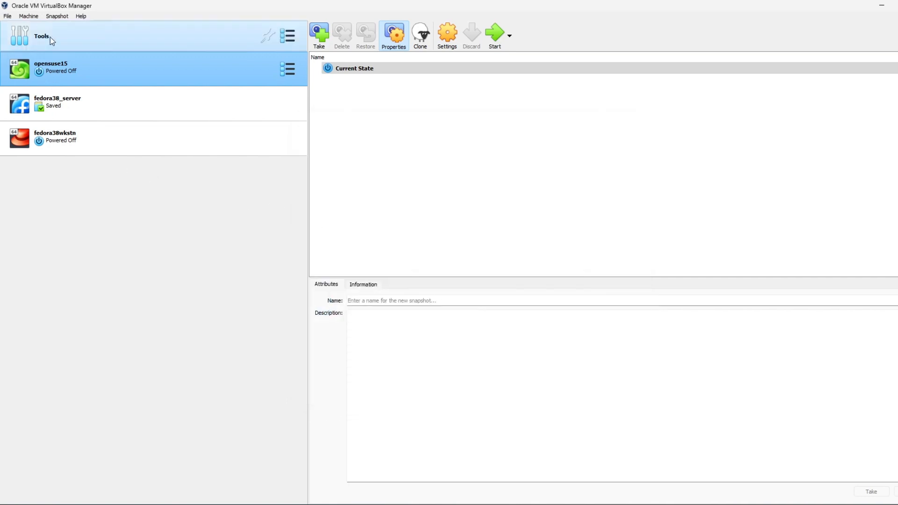
- Begin a new virtual machine named suseclone, with Linux as type and openSUSE (64-bit) as version
{"action": "left_click", "coordinate": [28, 16]}
{"action": "left_click", "coordinate": [35, 26]}
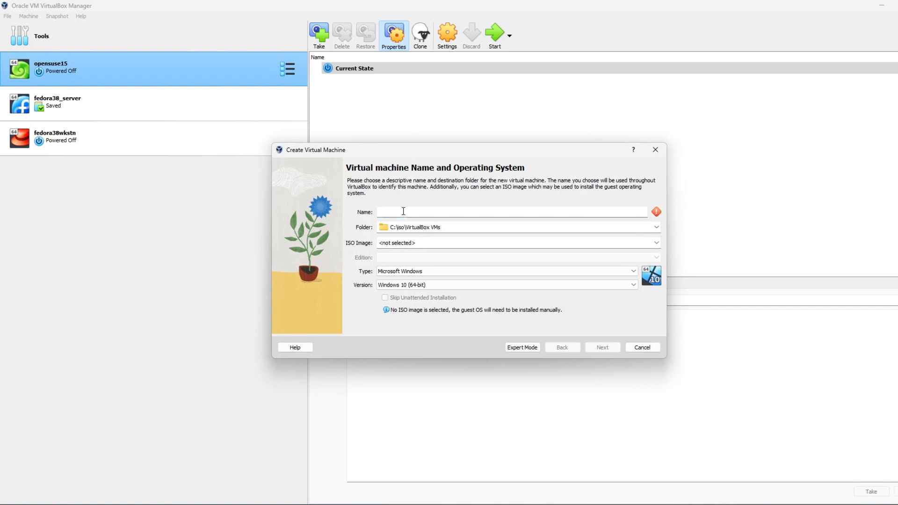
{"action": "type", "text": "suseclone"}
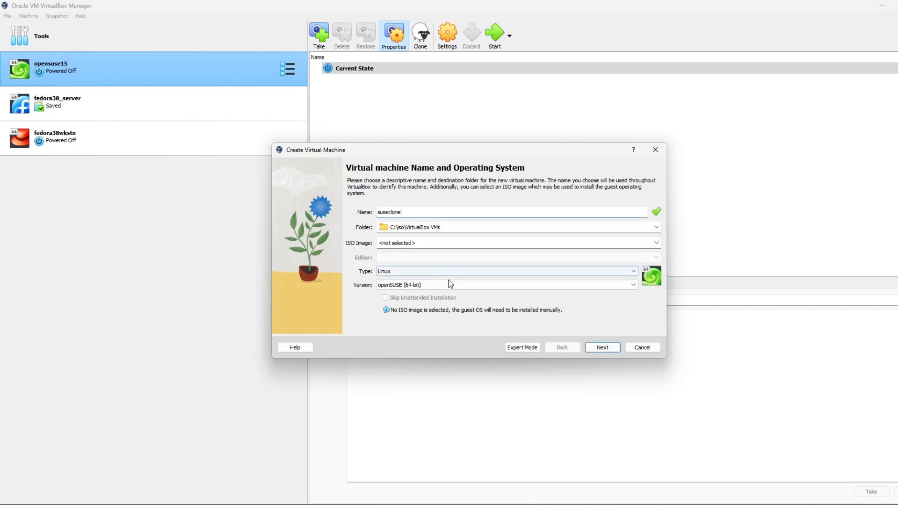
{"action": "left_click", "coordinate": [602, 349]}
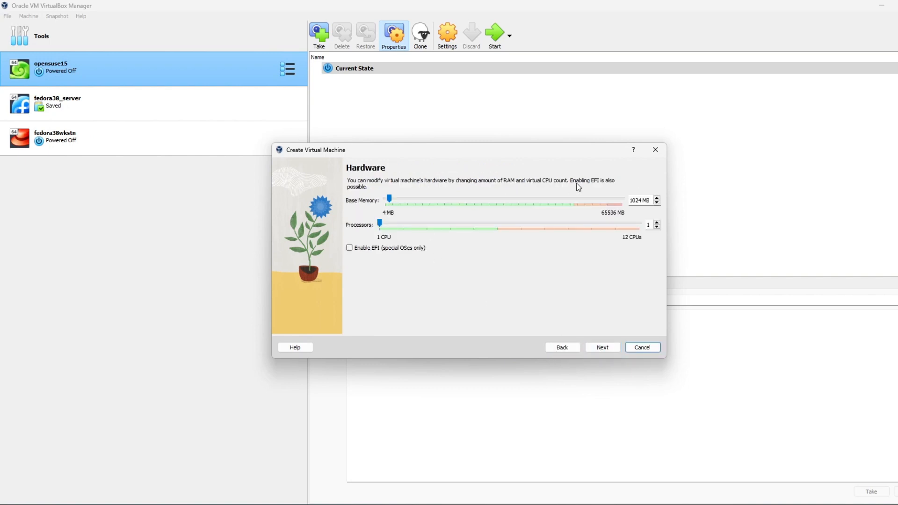
- Set the new virtual machine's base memory to 2048 MB and accept the hardware settings
{"action": "left_click", "coordinate": [627, 200]}
{"action": "double_click", "coordinate": [626, 200]}
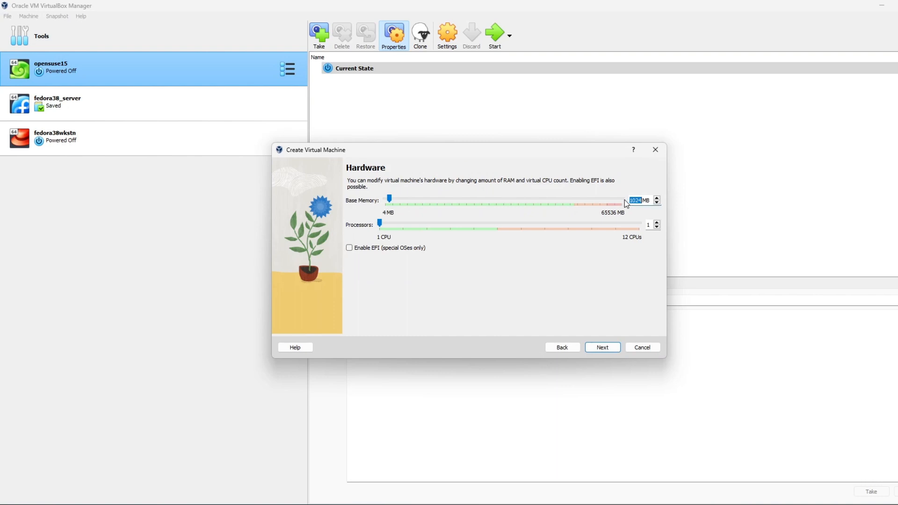
{"action": "type", "text": "2048"}
{"action": "left_click", "coordinate": [597, 346]}
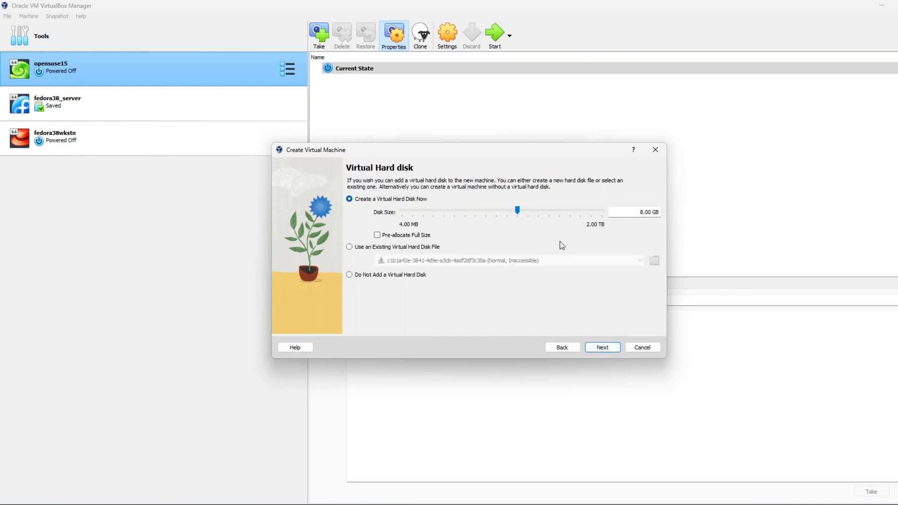
- Give the suseclone machine a new 20 GB virtual hard disk and finish creating the machine
{"action": "triple_click", "coordinate": [645, 212]}
{"action": "type", "text": "20"}
{"action": "left_click", "coordinate": [604, 347]}
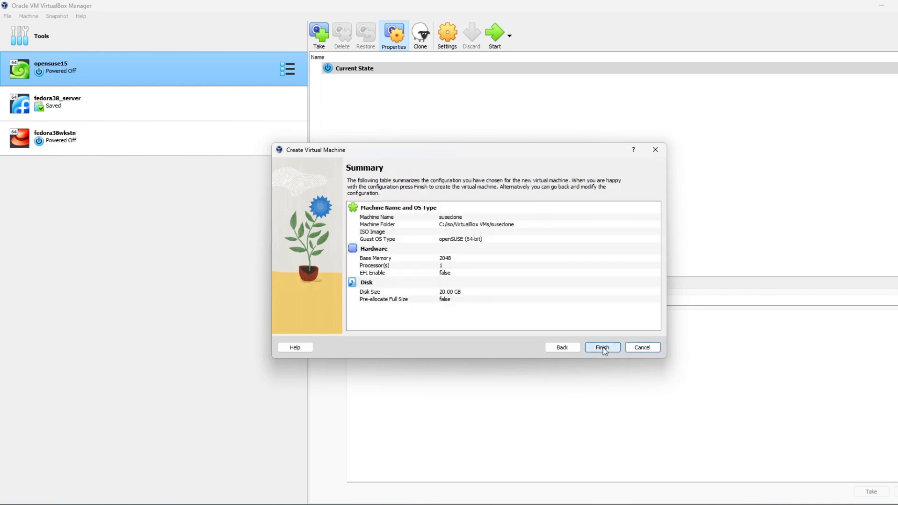
{"action": "left_click", "coordinate": [602, 347]}
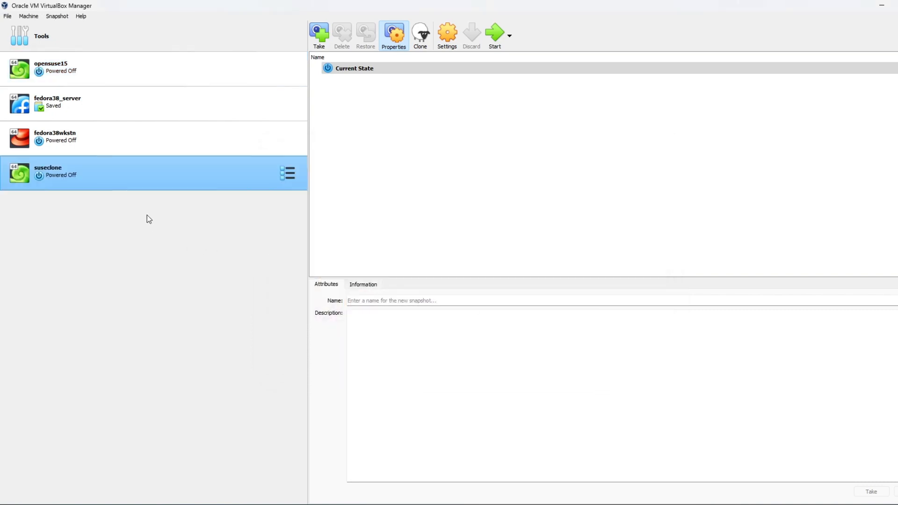
- Check the size details of the suseclone.vdi disk in the suseclone machine's storage settings
{"action": "right_click", "coordinate": [106, 176]}
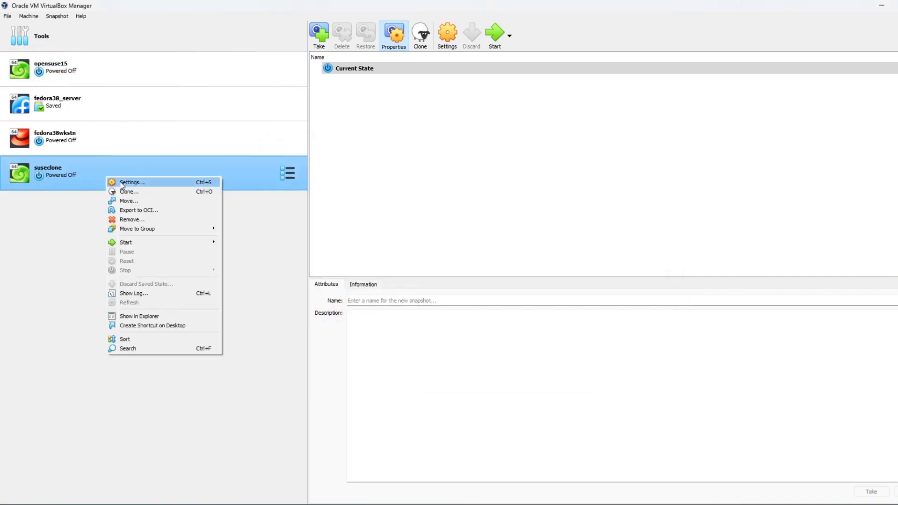
{"action": "left_click", "coordinate": [120, 182]}
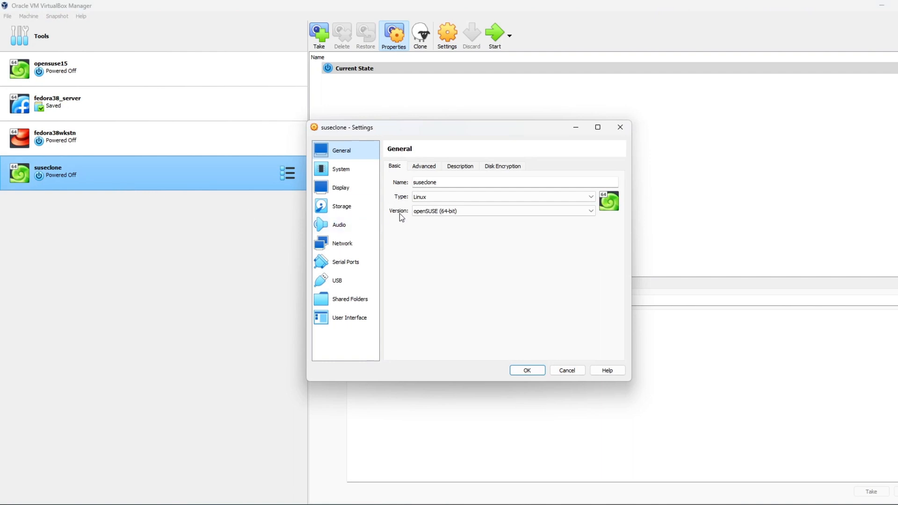
{"action": "left_click", "coordinate": [350, 208]}
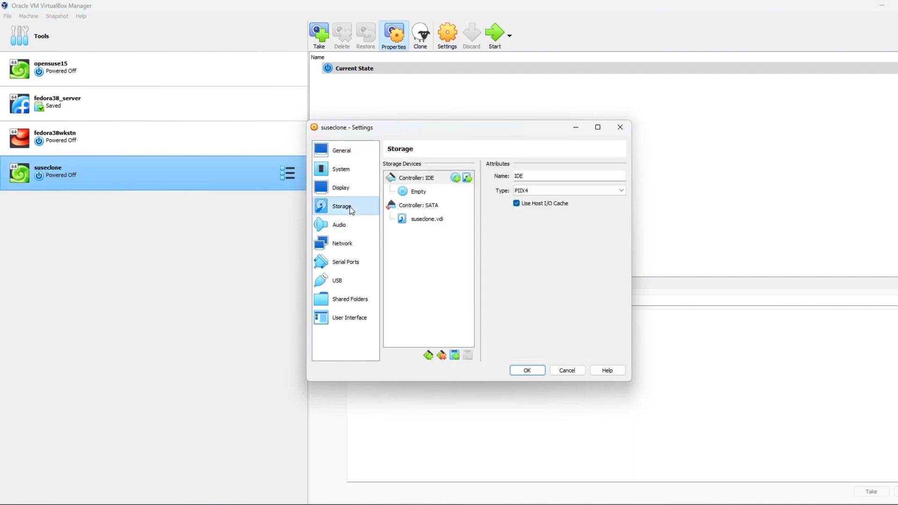
{"action": "left_click", "coordinate": [415, 220]}
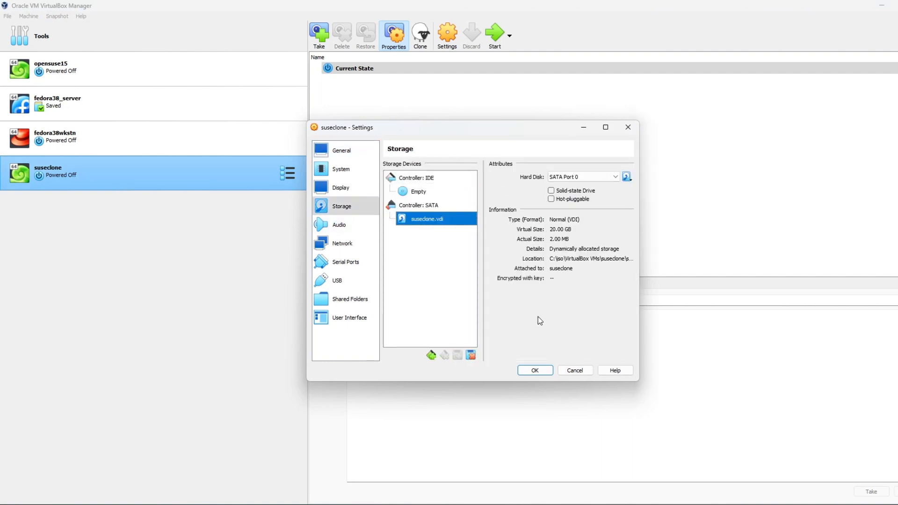
{"action": "left_click", "coordinate": [573, 369]}
- Attach the existing suseclone.vdi hard disk to the SATA controller of the opensuse15 machine and save the settings
{"action": "right_click", "coordinate": [102, 69]}
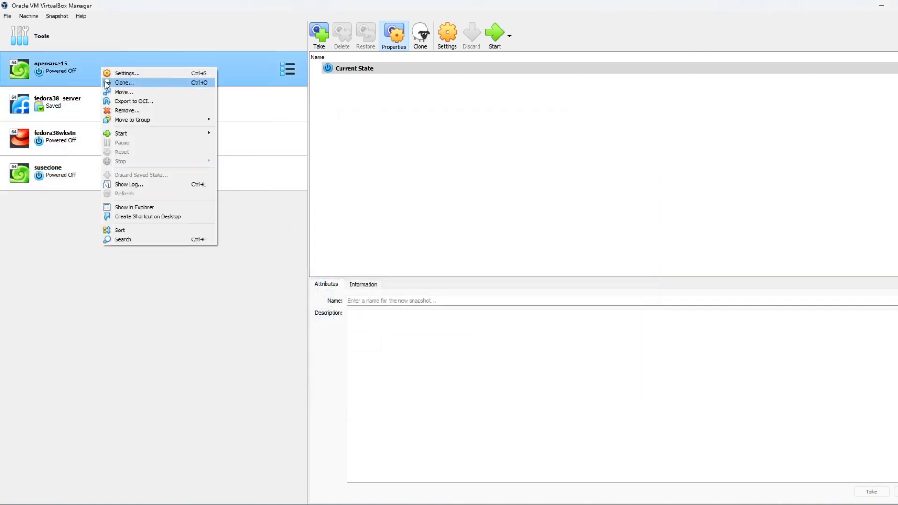
{"action": "left_click", "coordinate": [120, 73]}
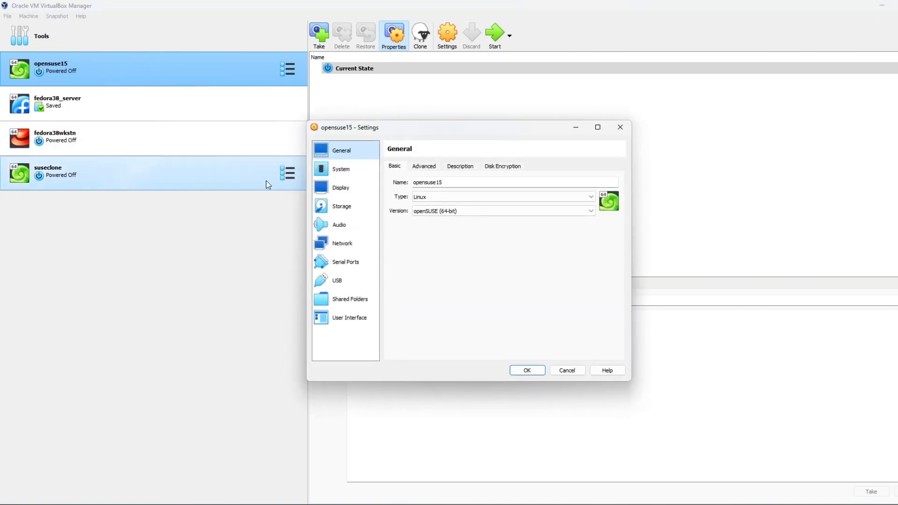
{"action": "left_click", "coordinate": [331, 213]}
{"action": "left_click", "coordinate": [431, 206]}
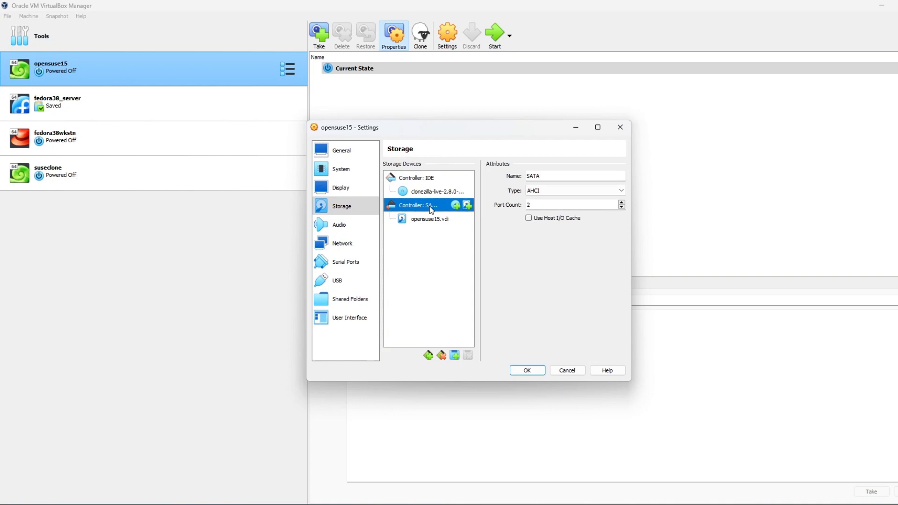
{"action": "left_click", "coordinate": [466, 206]}
{"action": "left_click", "coordinate": [368, 201]}
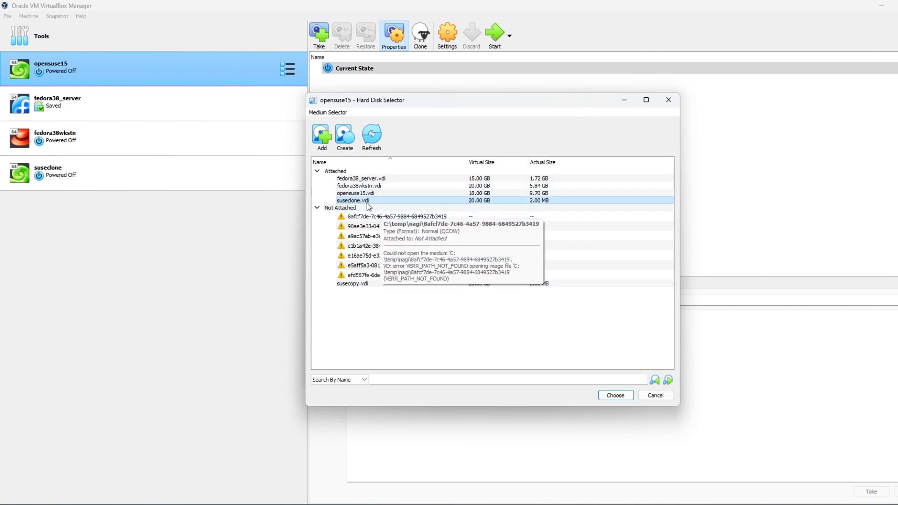
{"action": "left_click", "coordinate": [616, 397]}
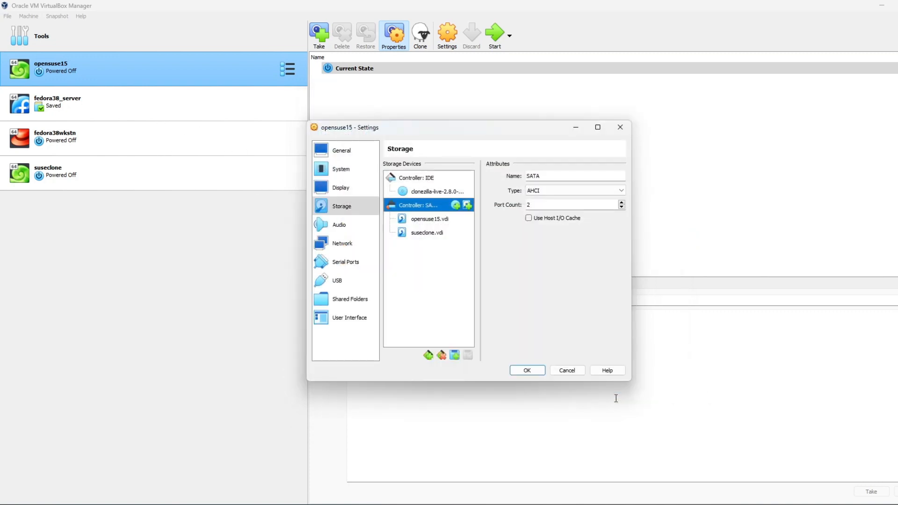
{"action": "left_click", "coordinate": [530, 371]}
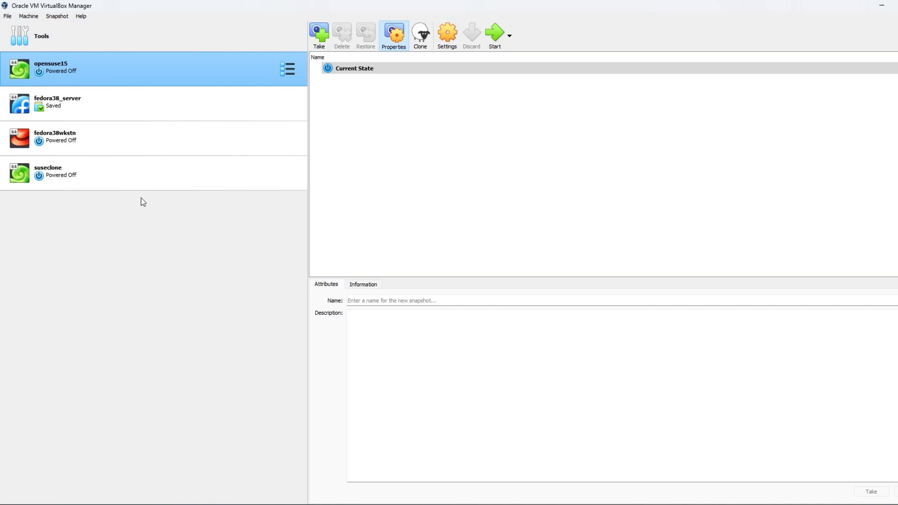
- Try to take a snapshot of the opensuse15 machine named "clone"
{"action": "left_click", "coordinate": [58, 17]}
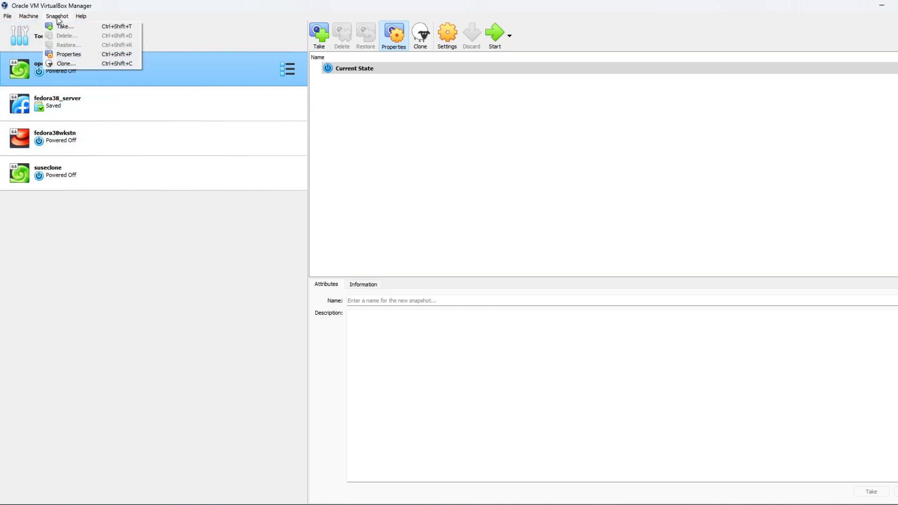
{"action": "left_click", "coordinate": [63, 25]}
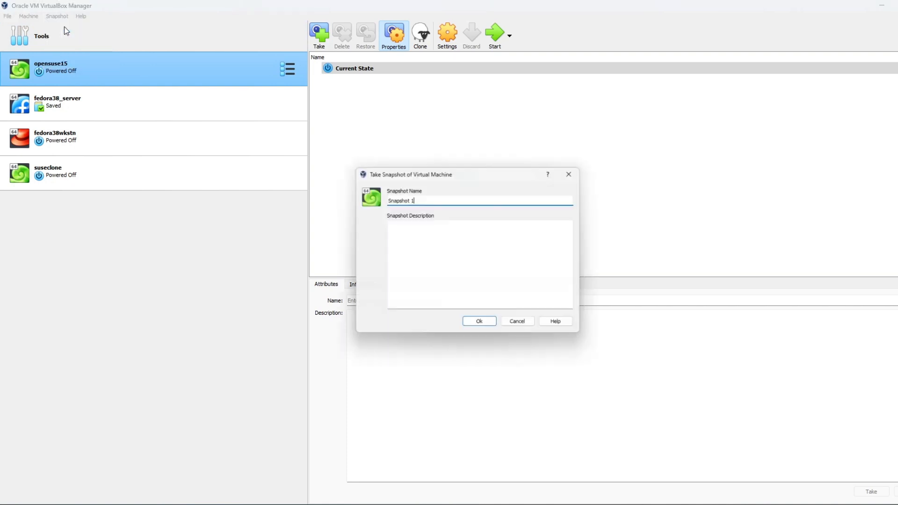
{"action": "triple_click", "coordinate": [422, 199]}
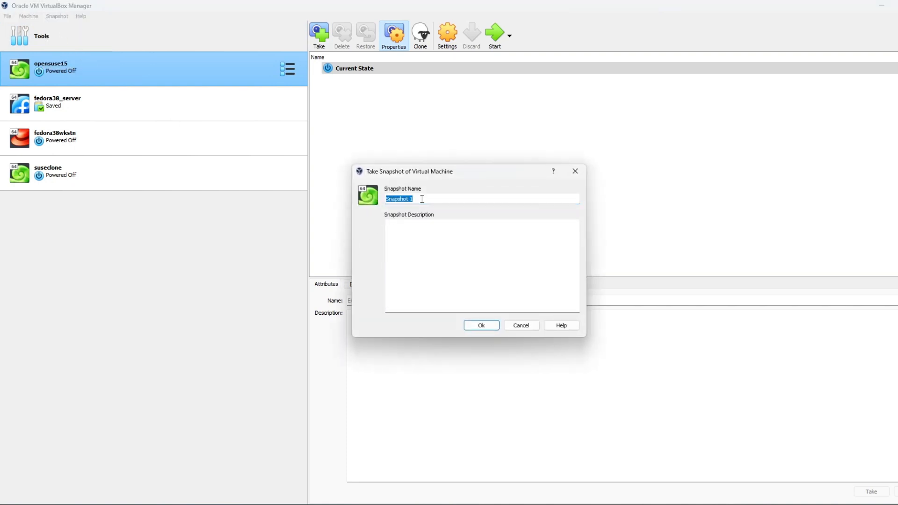
{"action": "type", "text": "clone"}
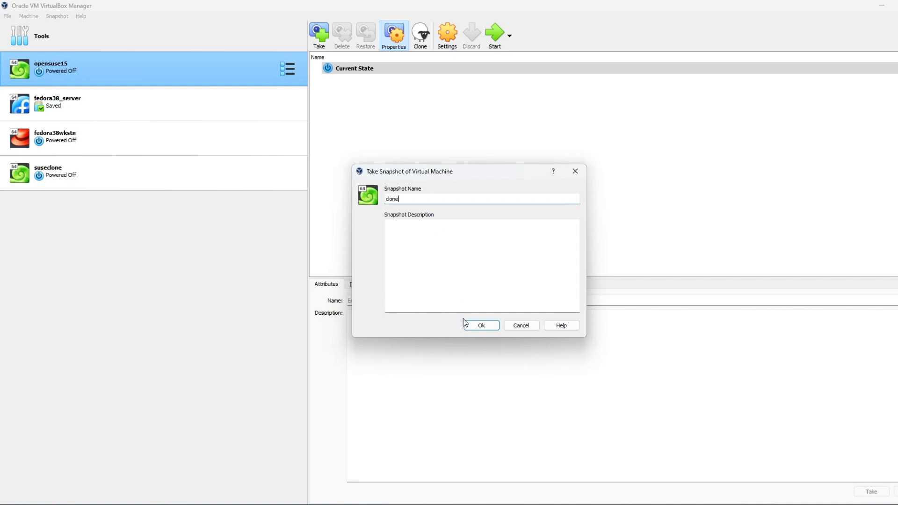
{"action": "left_click", "coordinate": [481, 325]}
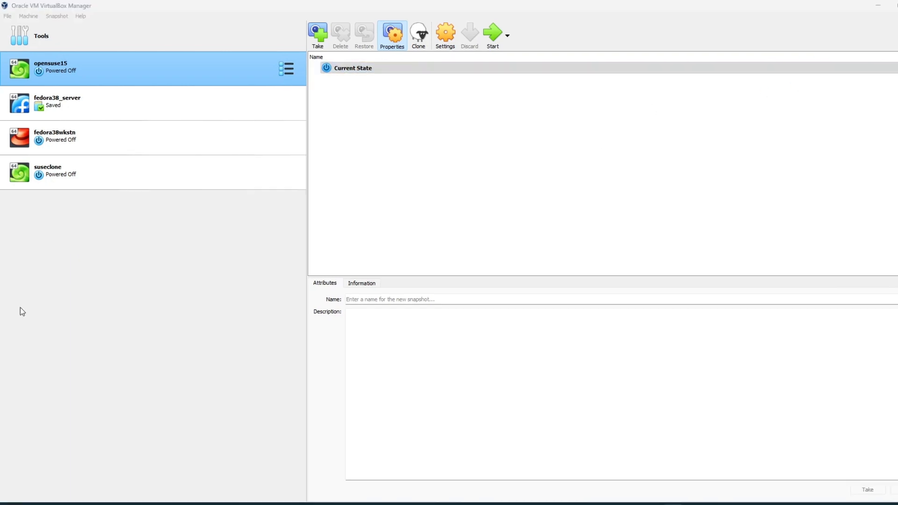
- Remove the suseclone.vdi attachment from the opensuse15 machine's SATA controller and save the settings
{"action": "right_click", "coordinate": [128, 76]}
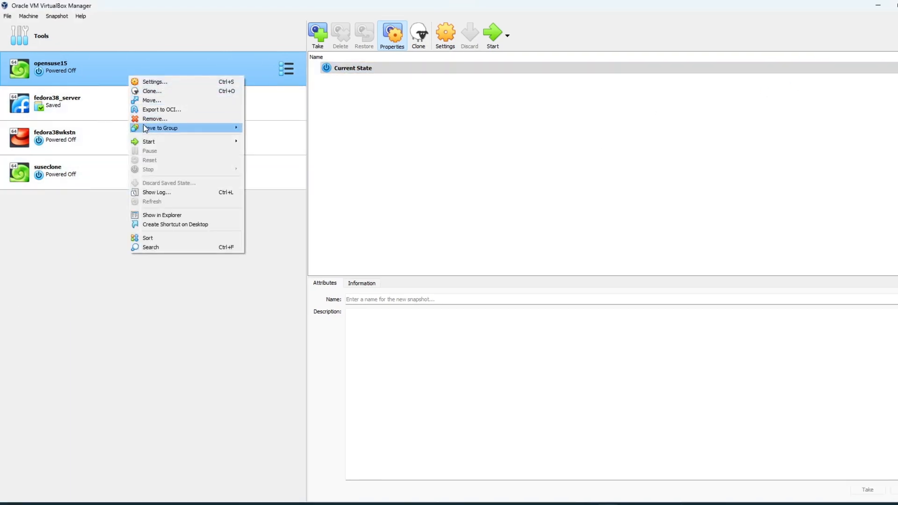
{"action": "left_click", "coordinate": [157, 83]}
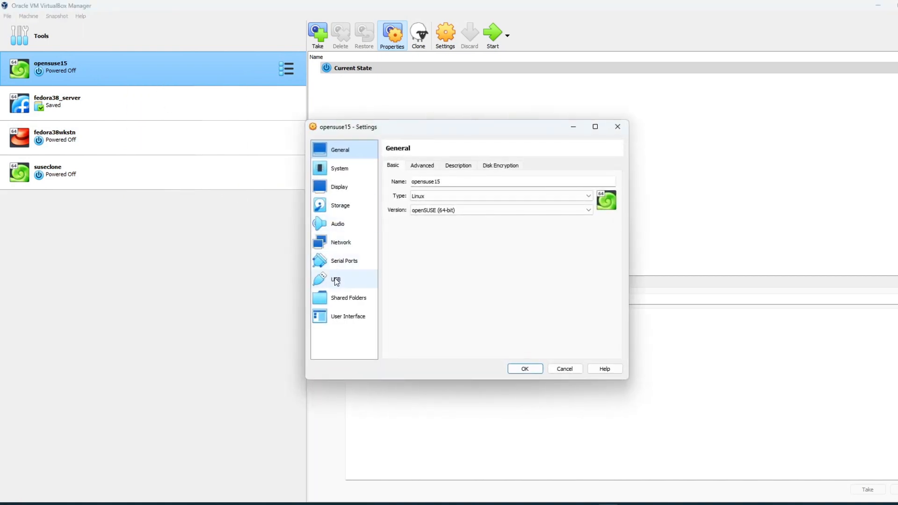
{"action": "left_click", "coordinate": [341, 210]}
{"action": "left_click", "coordinate": [421, 231]}
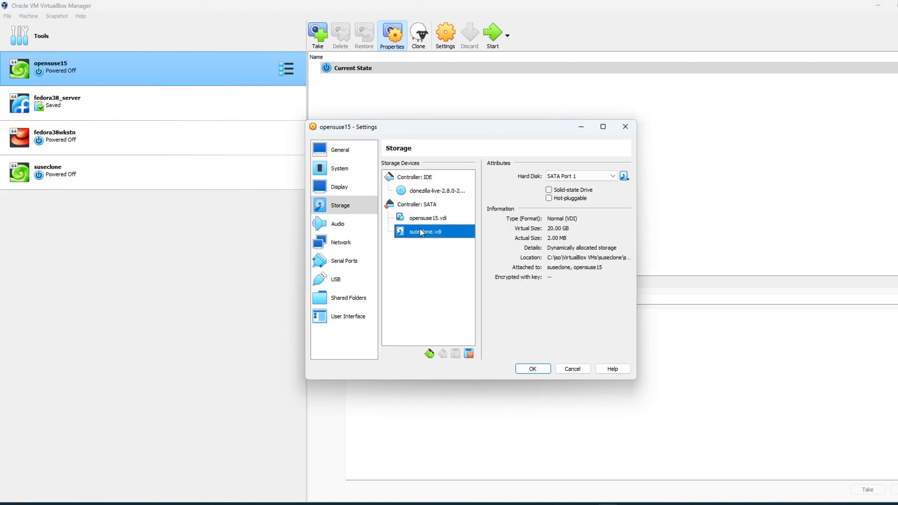
{"action": "right_click", "coordinate": [439, 228]}
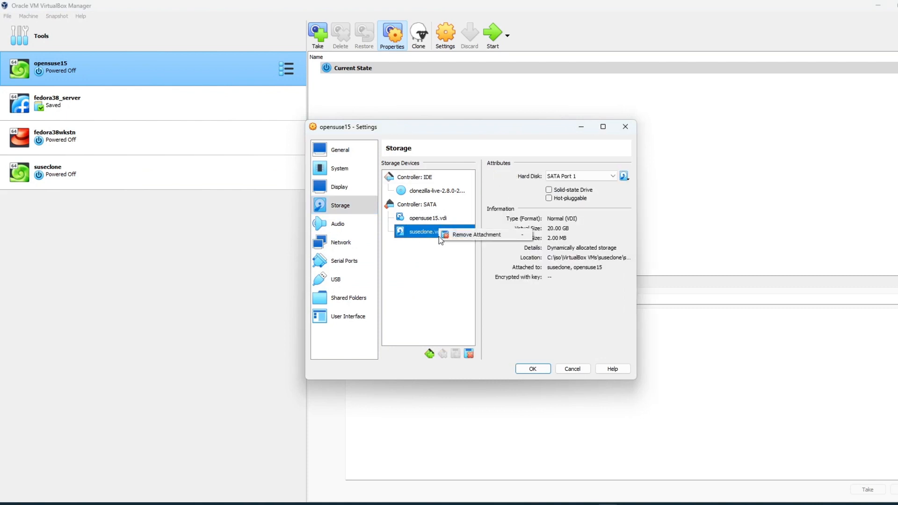
{"action": "left_click", "coordinate": [459, 240]}
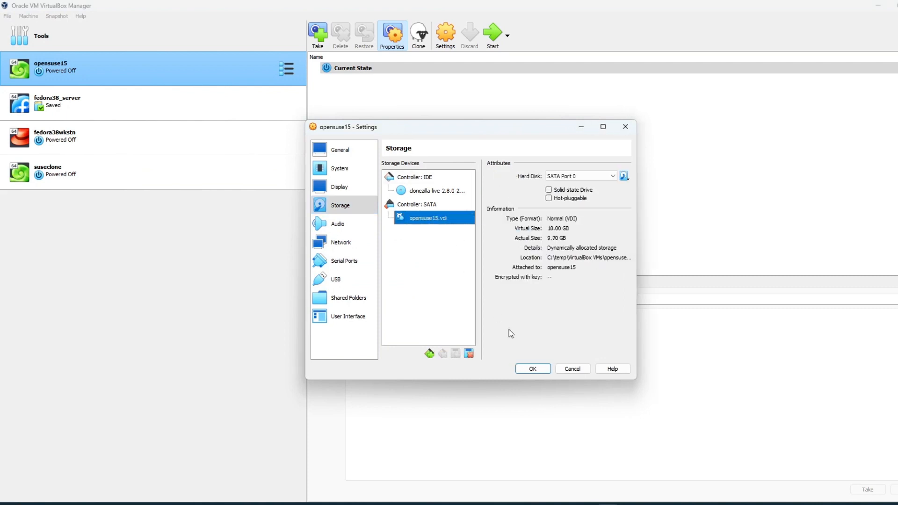
{"action": "left_click", "coordinate": [533, 368]}
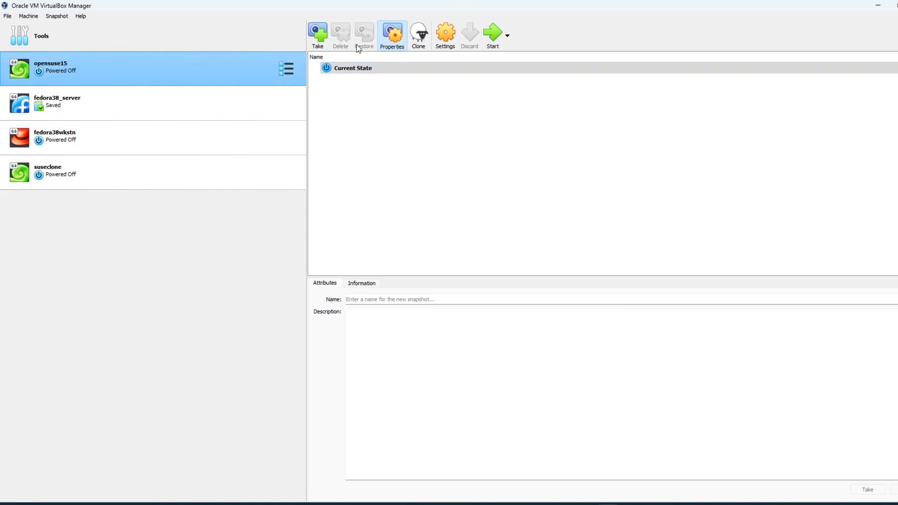
- Take a snapshot of the opensuse15 machine with the name "clone"
{"action": "left_click", "coordinate": [319, 33]}
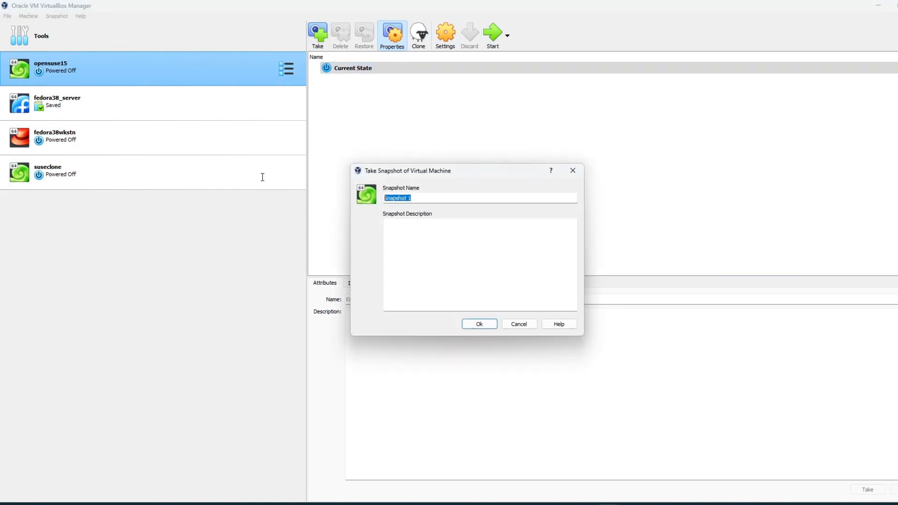
{"action": "type", "text": "clone"}
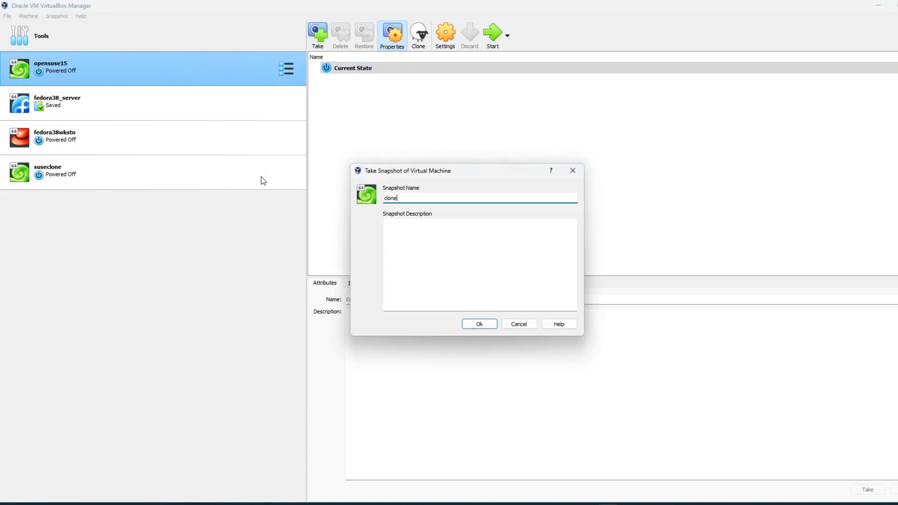
{"action": "left_click", "coordinate": [480, 324]}
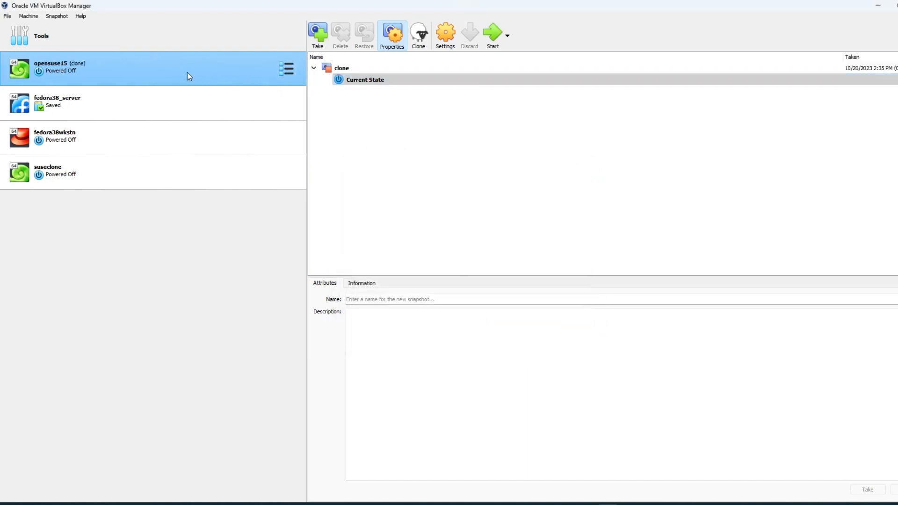
- Attach the existing suseclone.vdi disk to the opensuse15 machine's SATA controller again and save the settings
{"action": "right_click", "coordinate": [154, 67]}
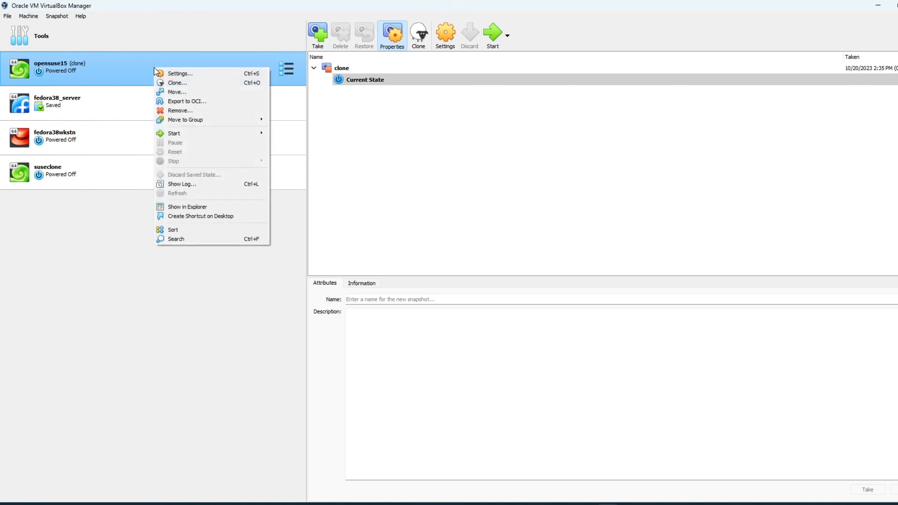
{"action": "left_click", "coordinate": [167, 76]}
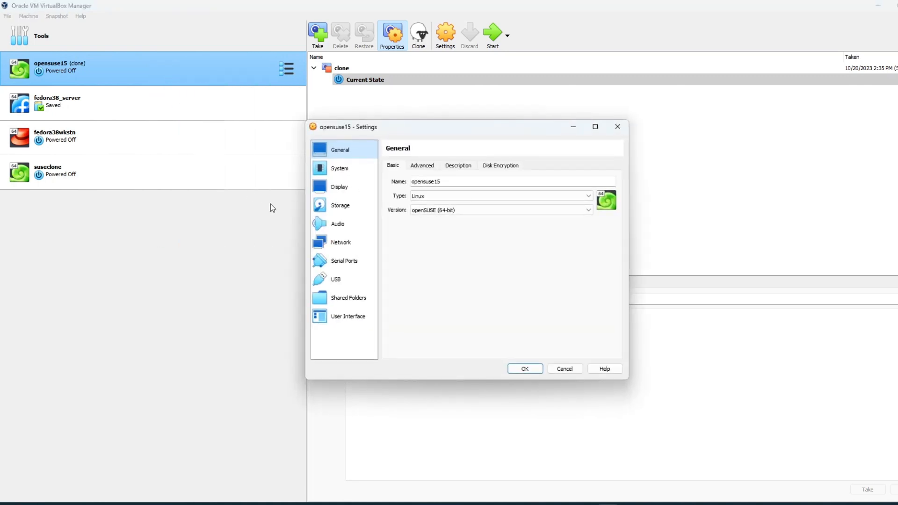
{"action": "left_click", "coordinate": [333, 207]}
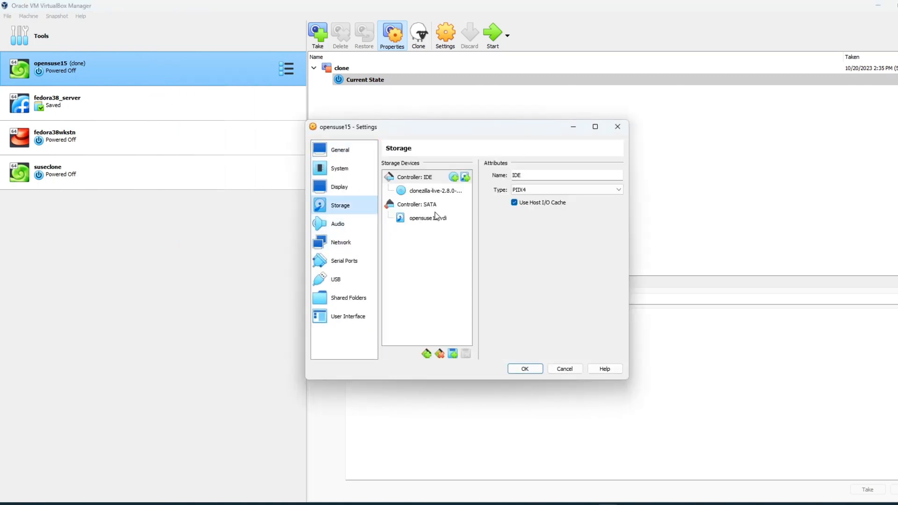
{"action": "left_click", "coordinate": [416, 204]}
{"action": "left_click", "coordinate": [465, 205]}
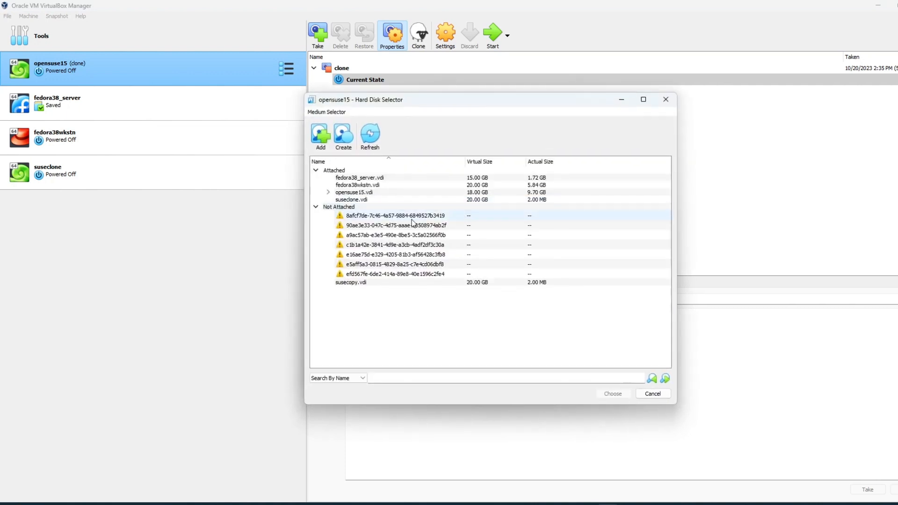
{"action": "left_click", "coordinate": [361, 200]}
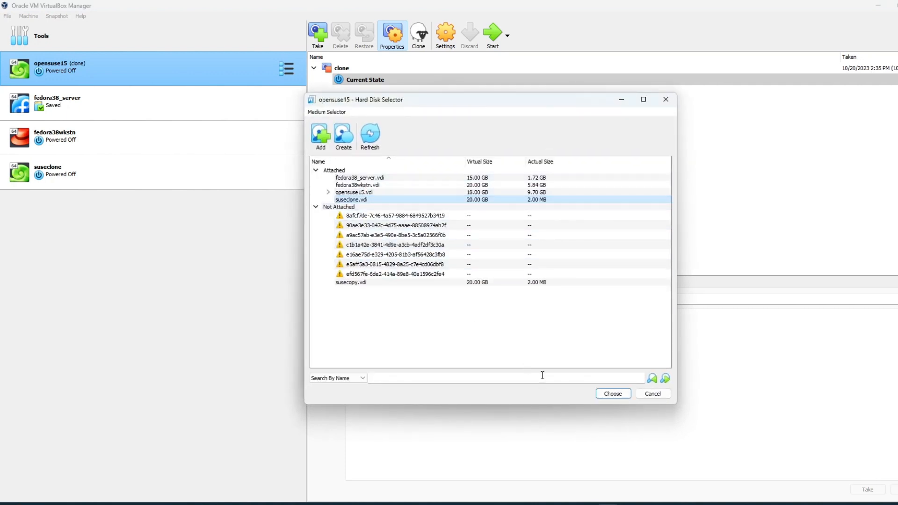
{"action": "left_click", "coordinate": [603, 394]}
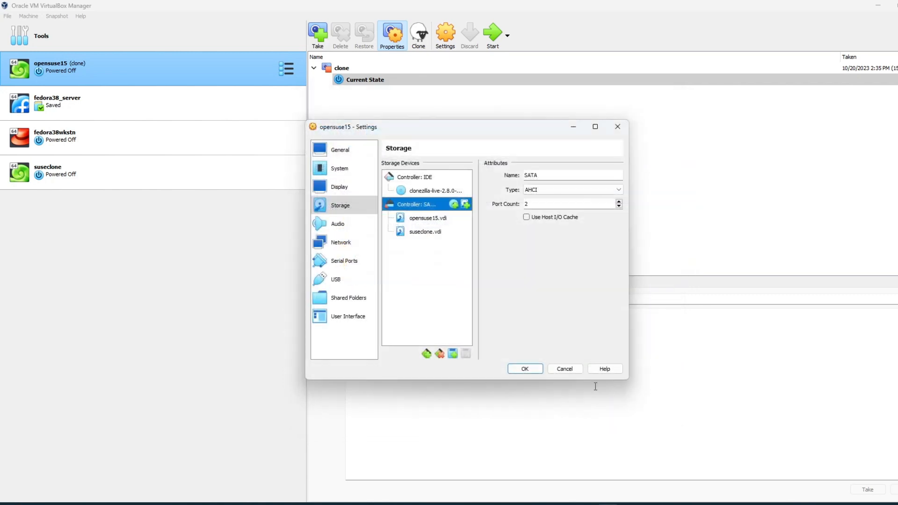
{"action": "left_click", "coordinate": [523, 368]}
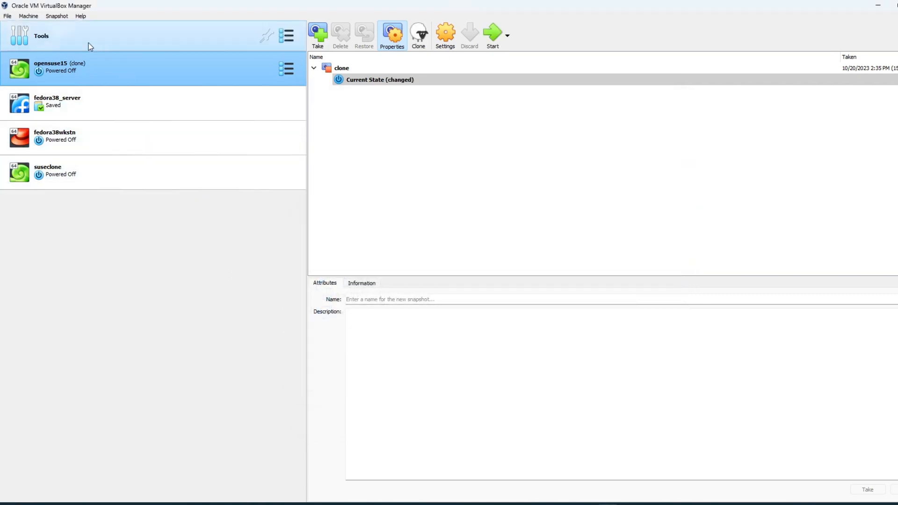
- Review the opensuse15 machine's storage settings, checking the Clonezilla live ISO on the IDE controller, and close them without changes
{"action": "left_click", "coordinate": [29, 16]}
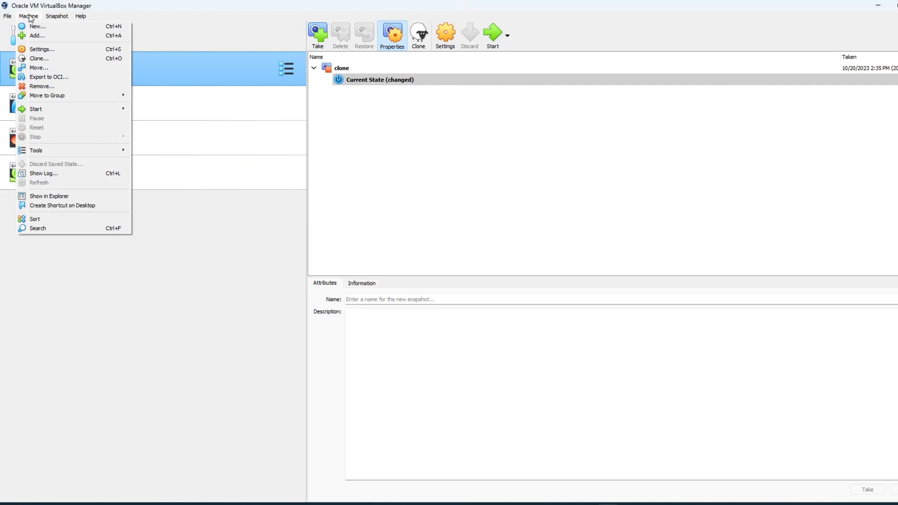
{"action": "mouse_move", "coordinate": [53, 19]}
{"action": "left_click", "coordinate": [177, 19]}
{"action": "right_click", "coordinate": [160, 79]}
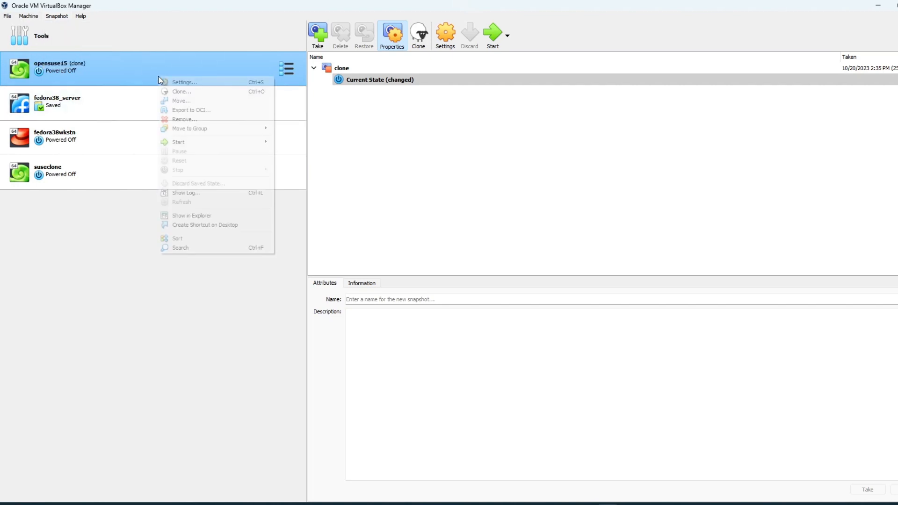
{"action": "key", "text": "ctrl+s"}
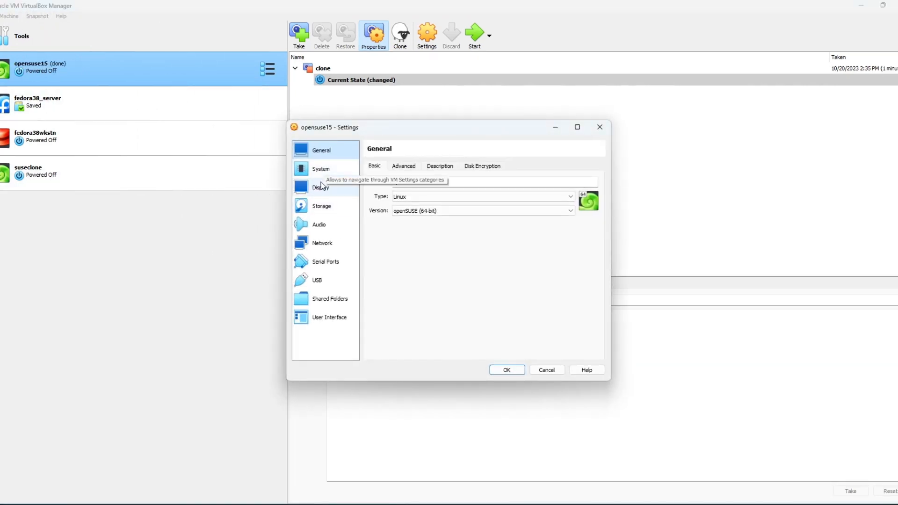
{"action": "left_click", "coordinate": [318, 210]}
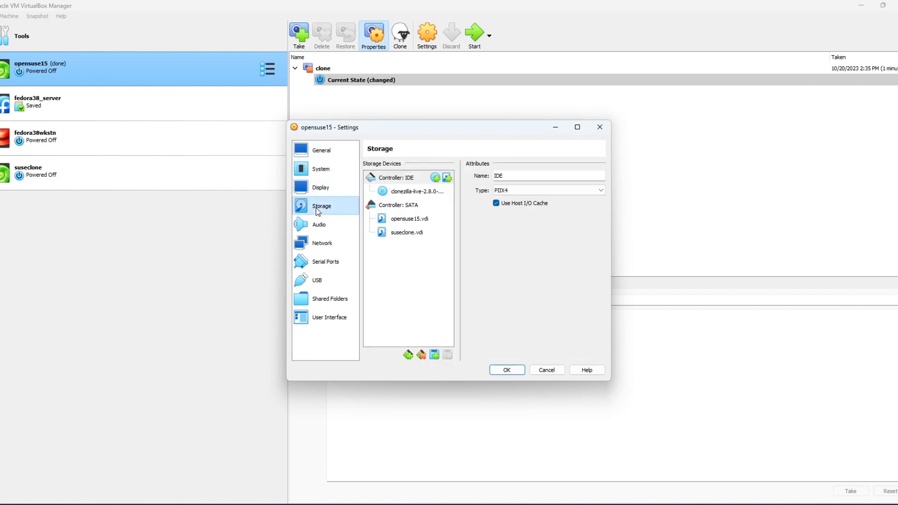
{"action": "left_click", "coordinate": [404, 193]}
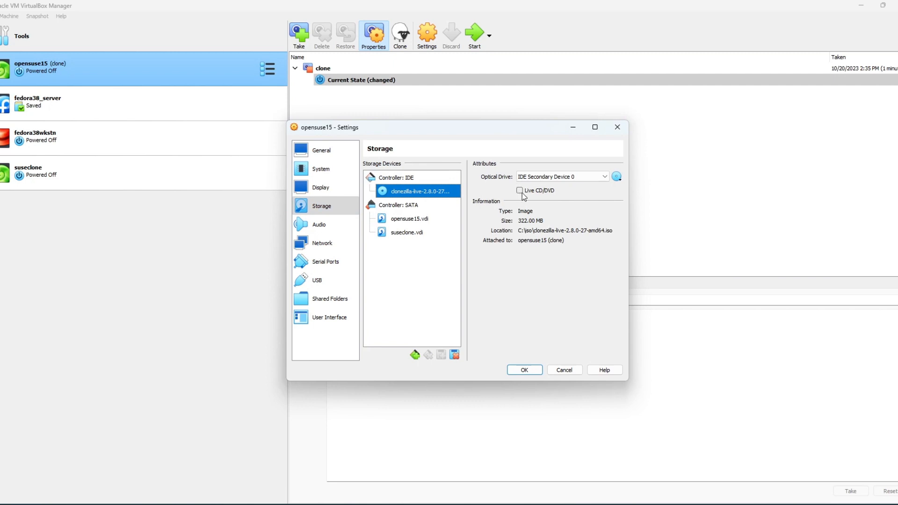
{"action": "left_click", "coordinate": [407, 179]}
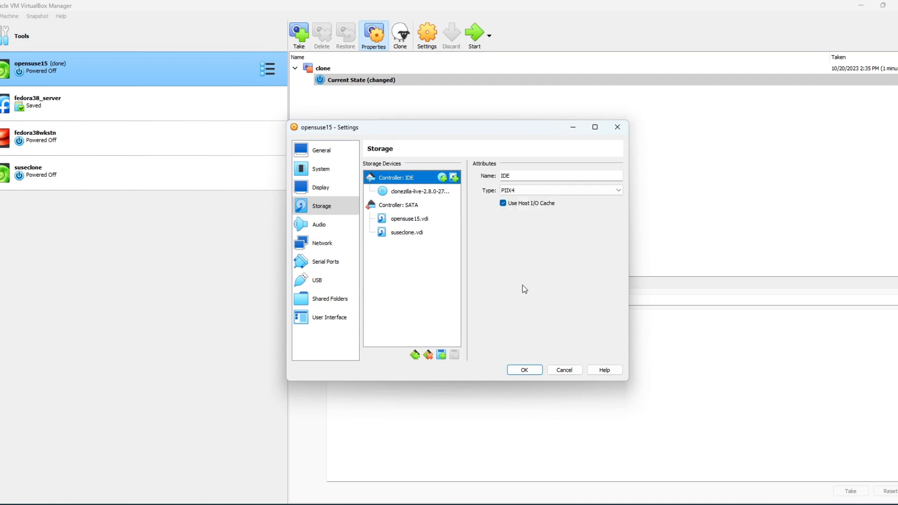
{"action": "left_click", "coordinate": [573, 371]}
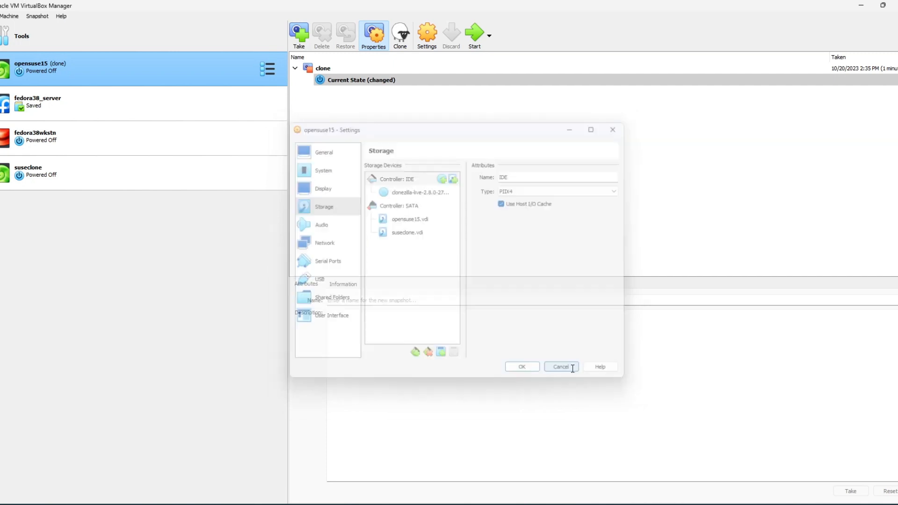
- Start the opensuse15 machine with a normal start and boot it from the CD-ROM through the boot device selection
{"action": "right_click", "coordinate": [94, 72]}
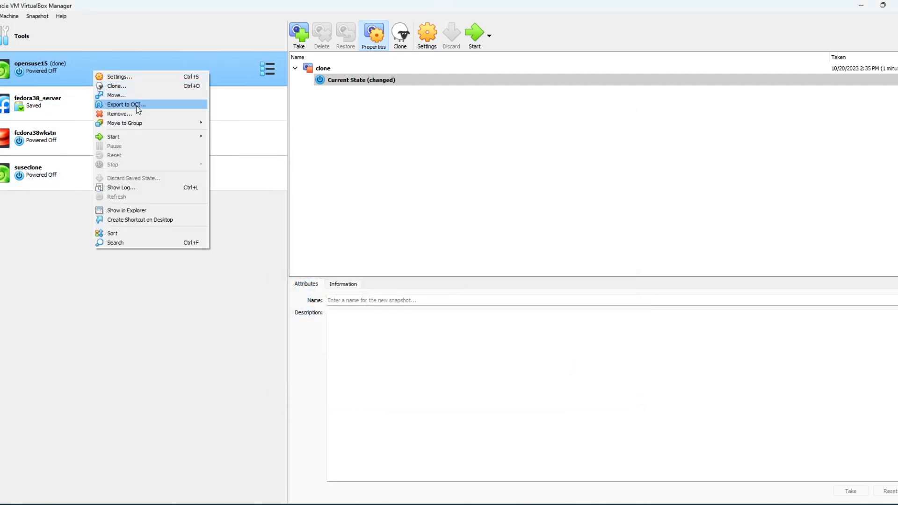
{"action": "mouse_move", "coordinate": [135, 135]}
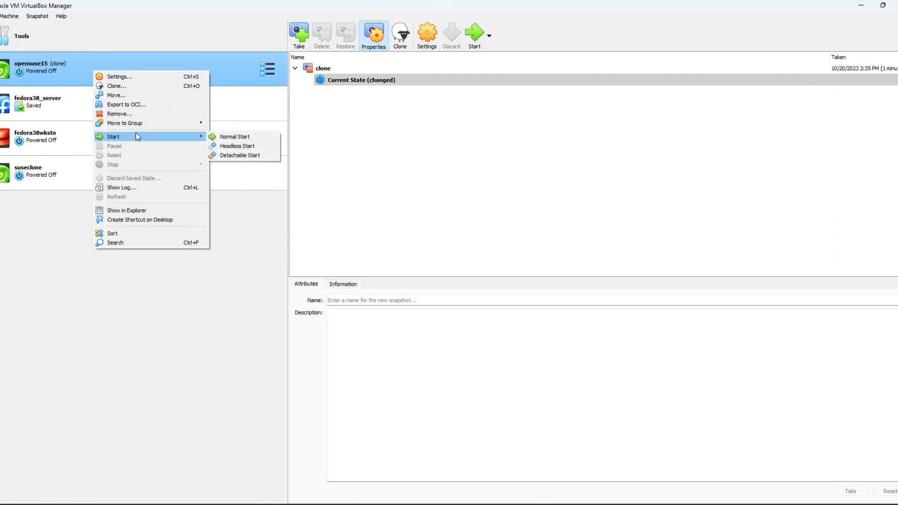
{"action": "left_click", "coordinate": [235, 136]}
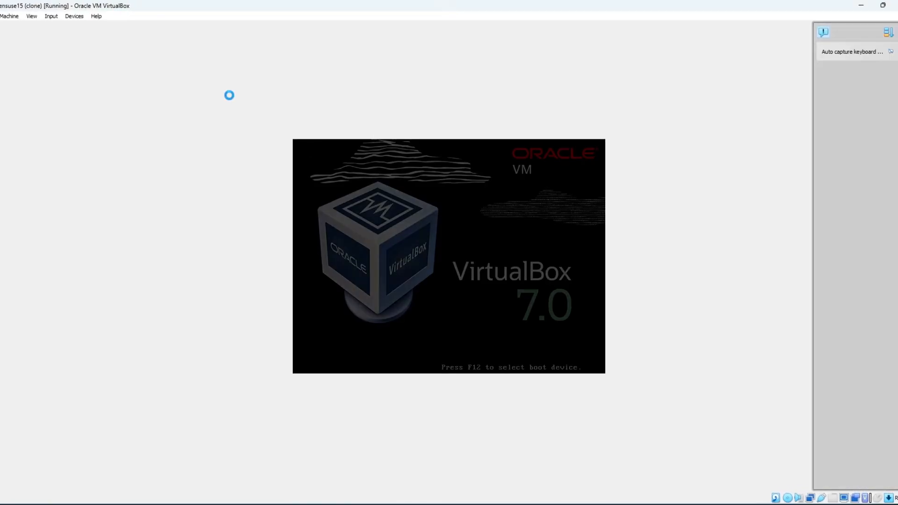
{"action": "key", "text": "F12"}
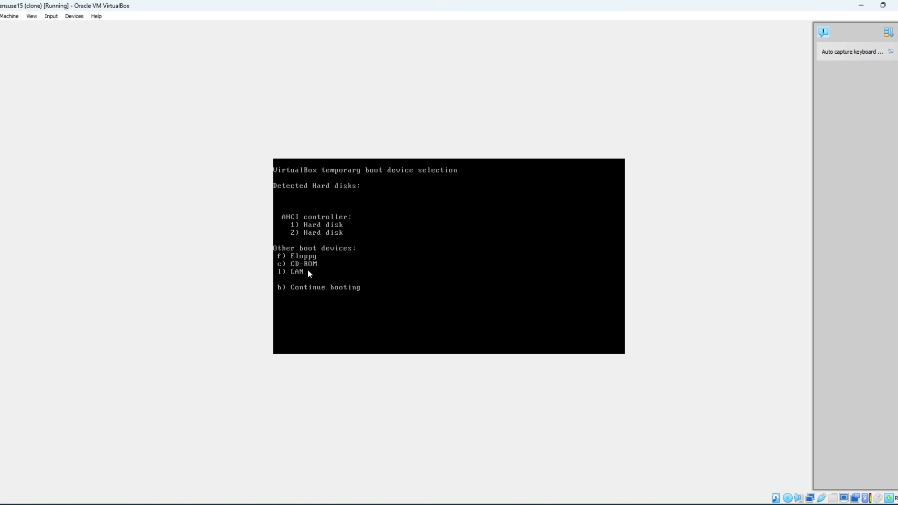
{"action": "key", "text": "c"}
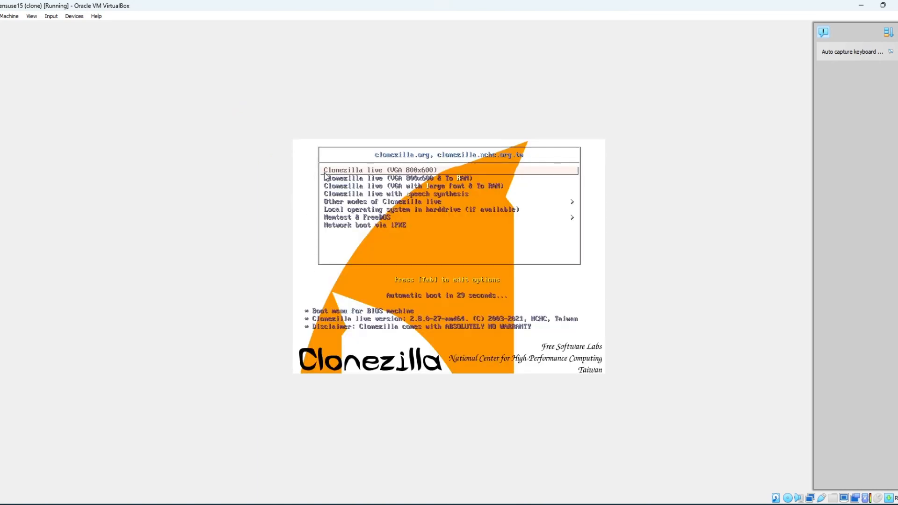
- Start Clonezilla live (VGA 800x600) in English, keeping the default US keyboard layout
{"action": "key", "text": "Return"}
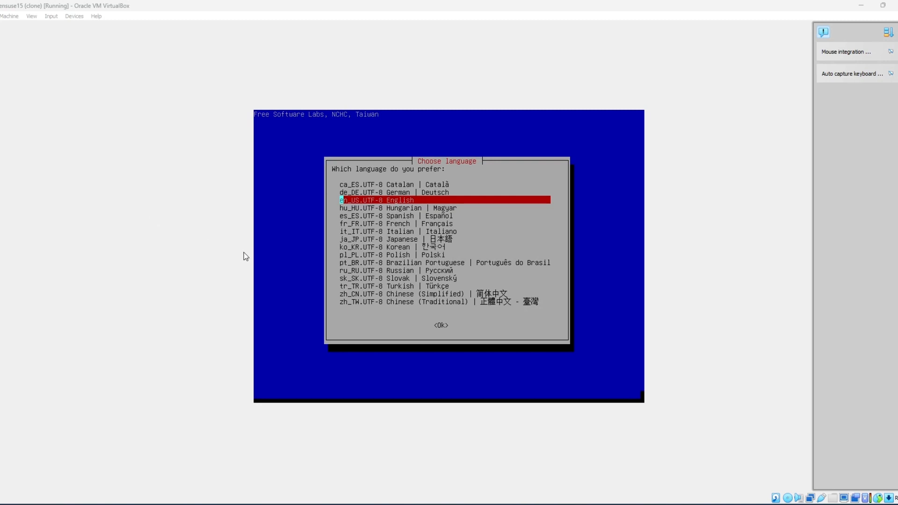
{"action": "key", "text": "Return"}
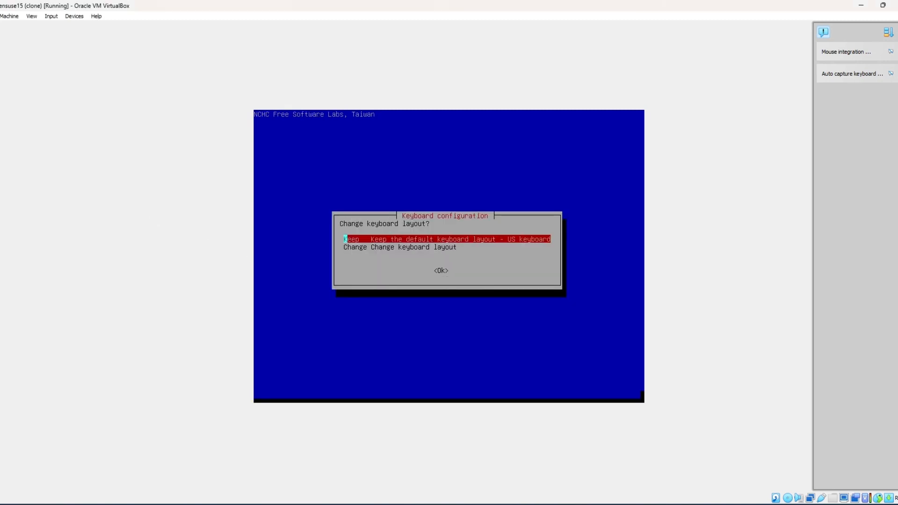
{"action": "key", "text": "Return"}
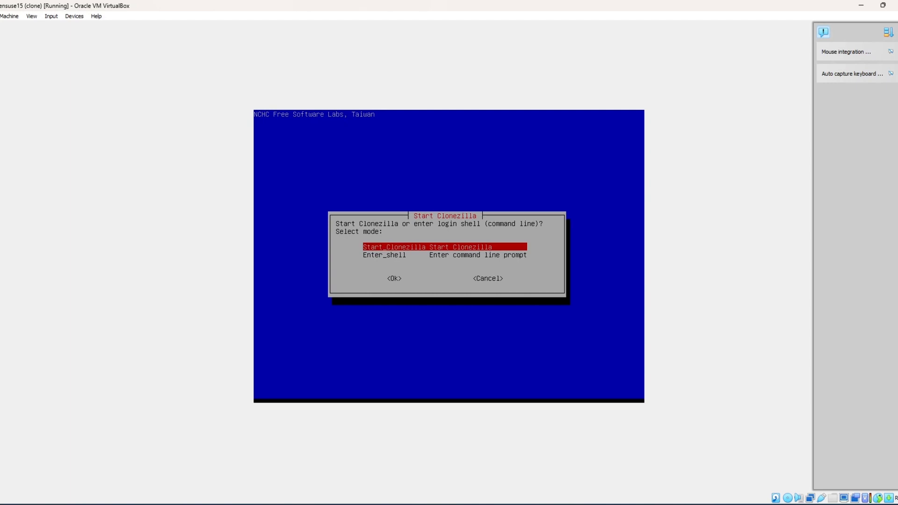
{"action": "key", "text": "Return"}
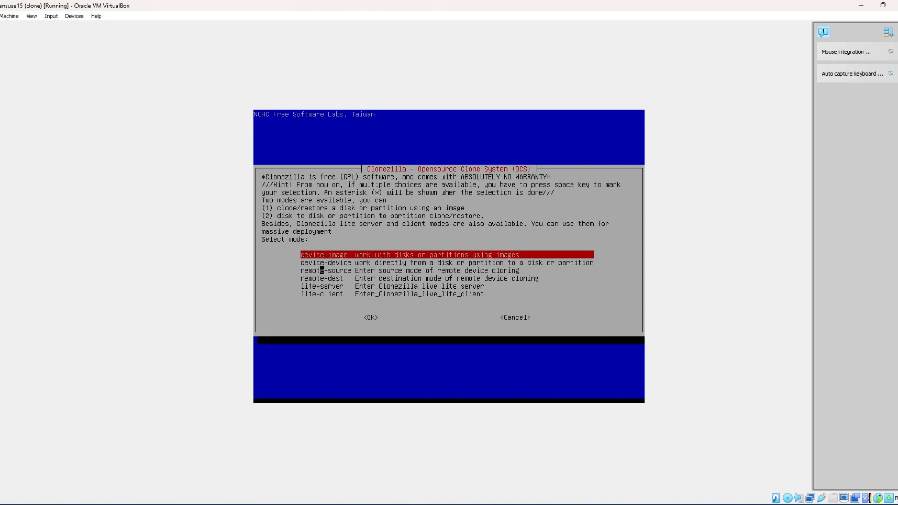
- Choose the device-device cloning mode and run the wizard in Beginner mode
{"action": "left_click", "coordinate": [326, 262]}
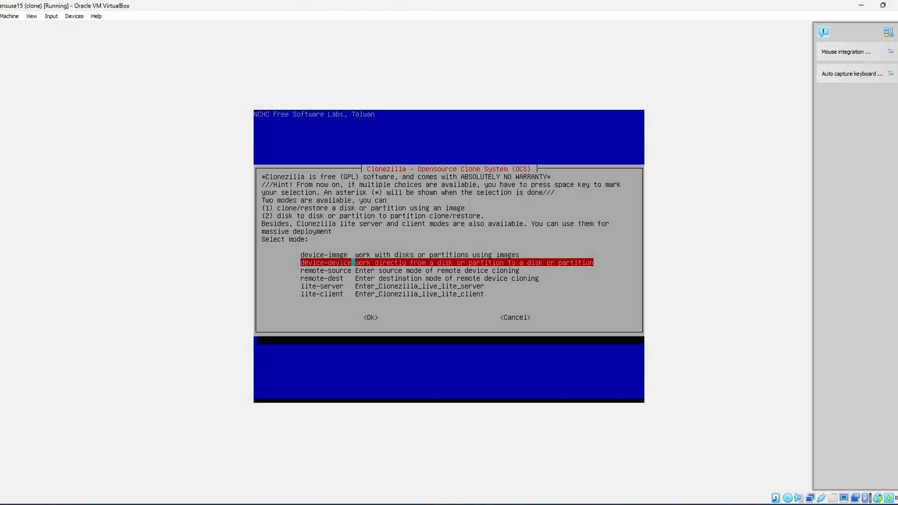
{"action": "key", "text": "Return"}
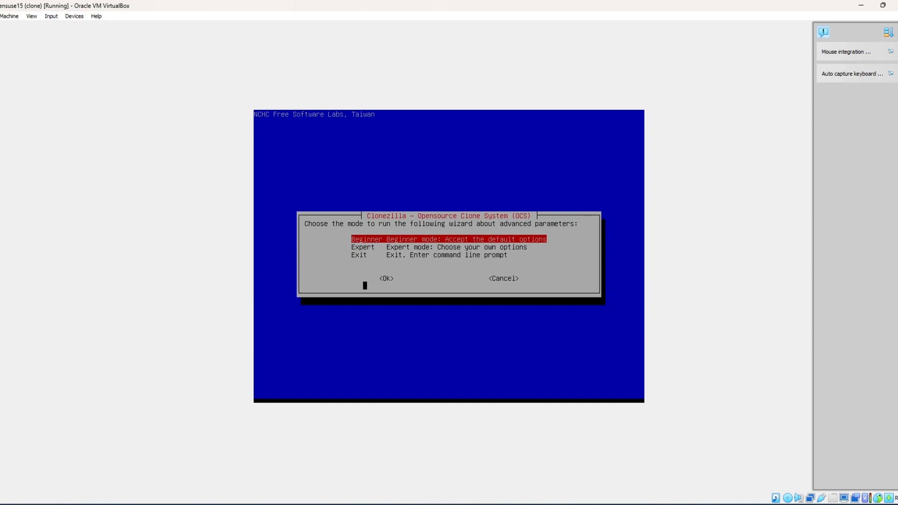
{"action": "key", "text": "Return"}
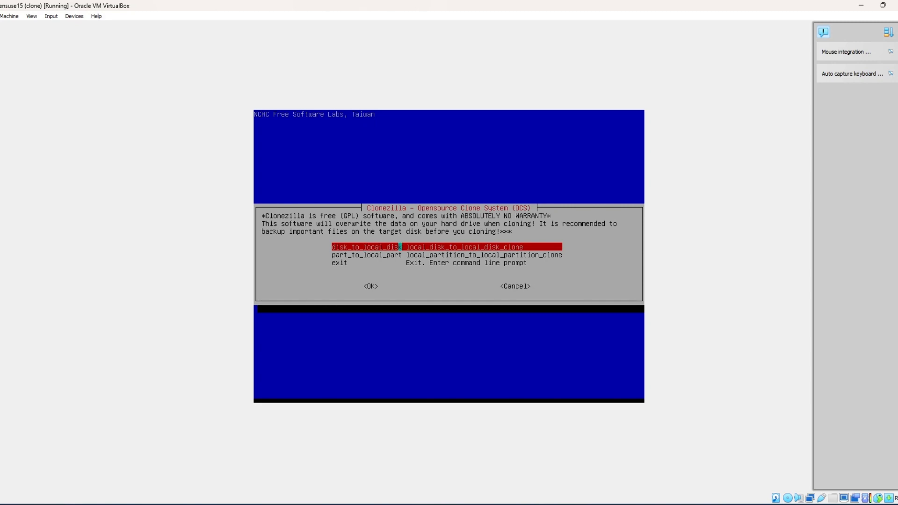
- Set up a local disk-to-local disk clone with sda as the source and sdb as the target
{"action": "key", "text": "Return"}
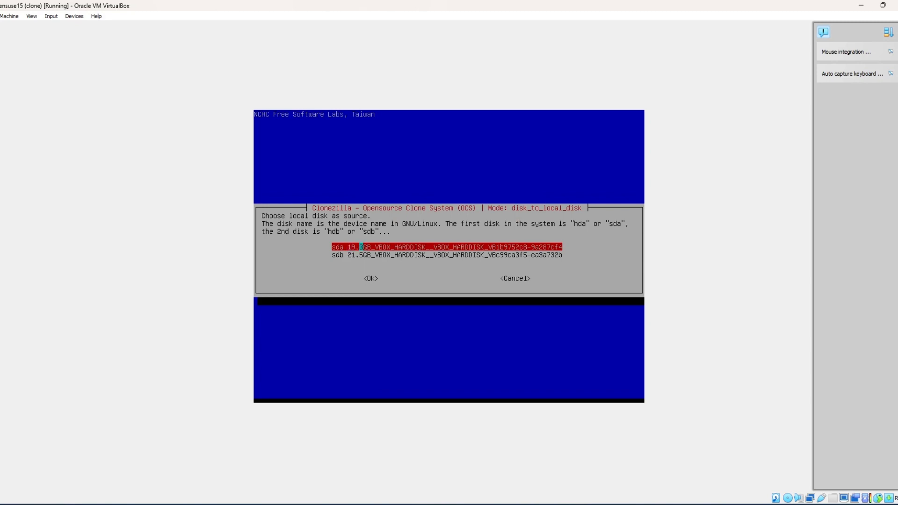
{"action": "left_click", "coordinate": [345, 278]}
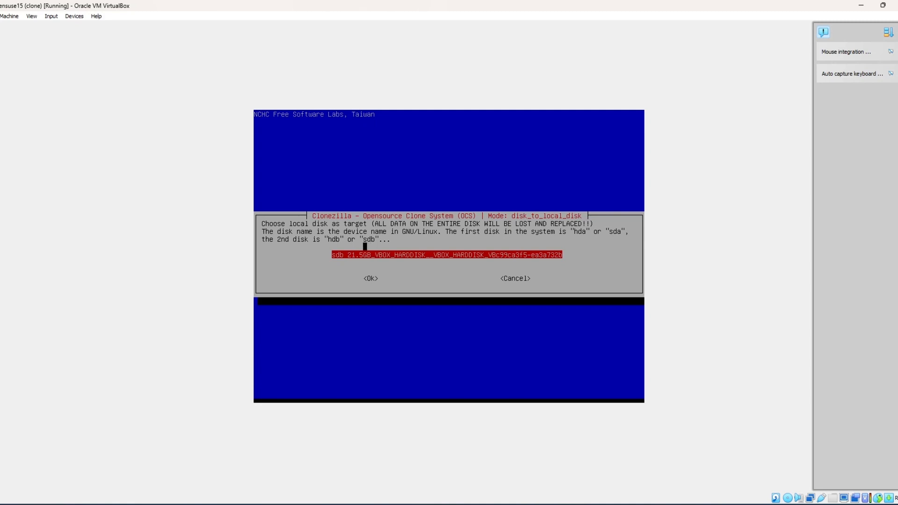
{"action": "key", "text": "Return"}
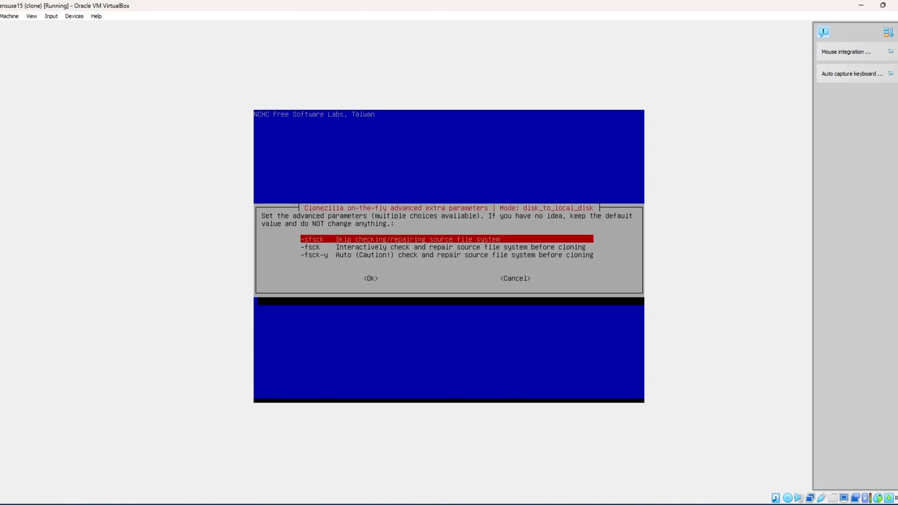
- Skip checking the source file system, keep the choice of reboot or shutdown for when everything is finished, and continue
{"action": "key", "text": "Return"}
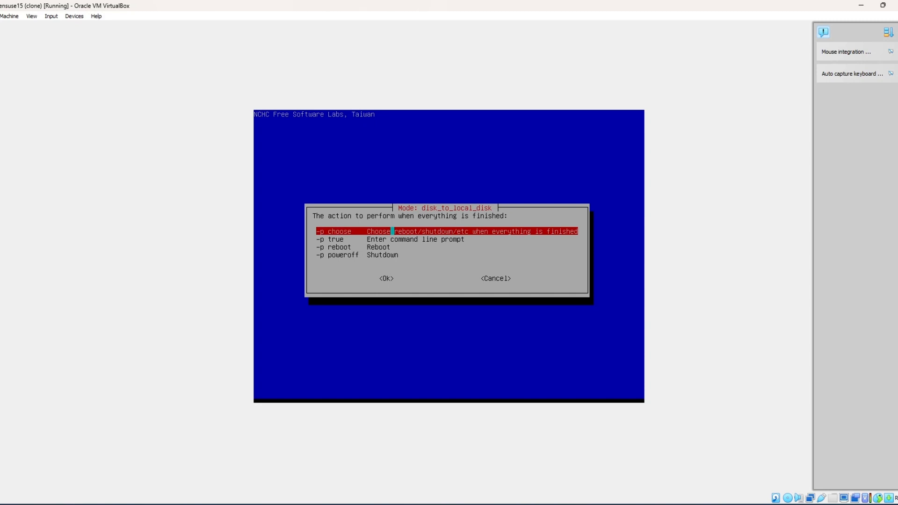
{"action": "key", "text": "Return"}
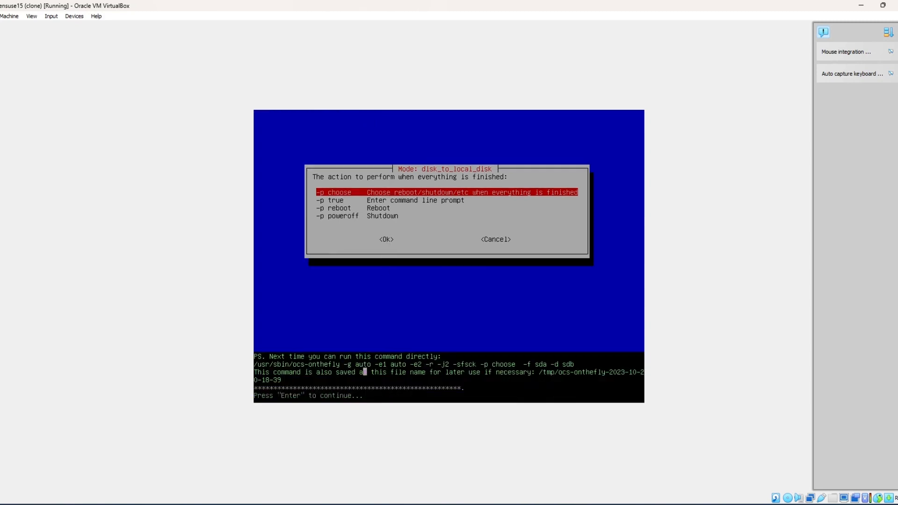
{"action": "key", "text": "Return"}
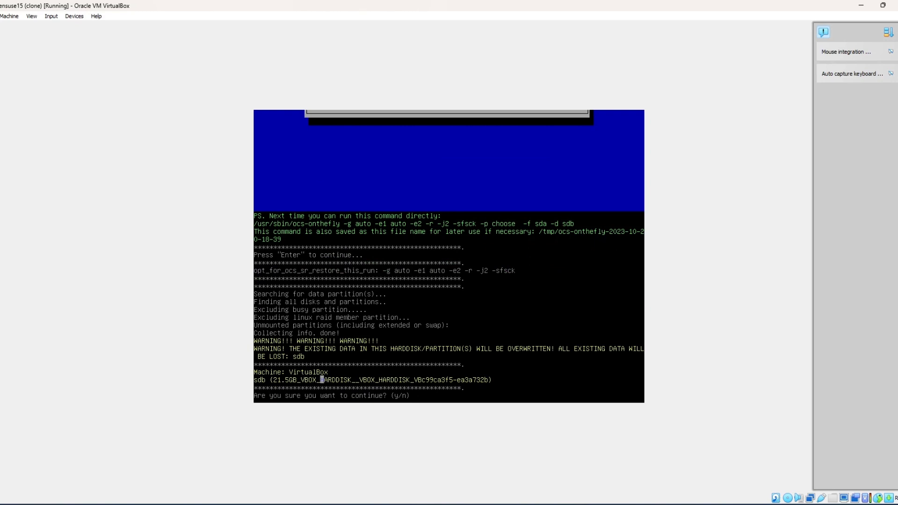
- Confirm overwriting all data on sdb and run the disk clone
{"action": "type", "text": "y"}
{"action": "key", "text": "Return"}
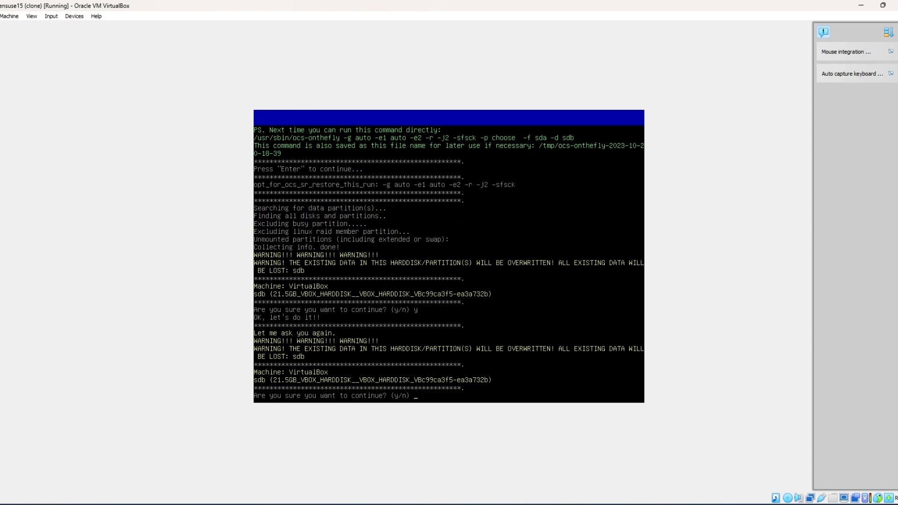
{"action": "key", "text": "Return"}
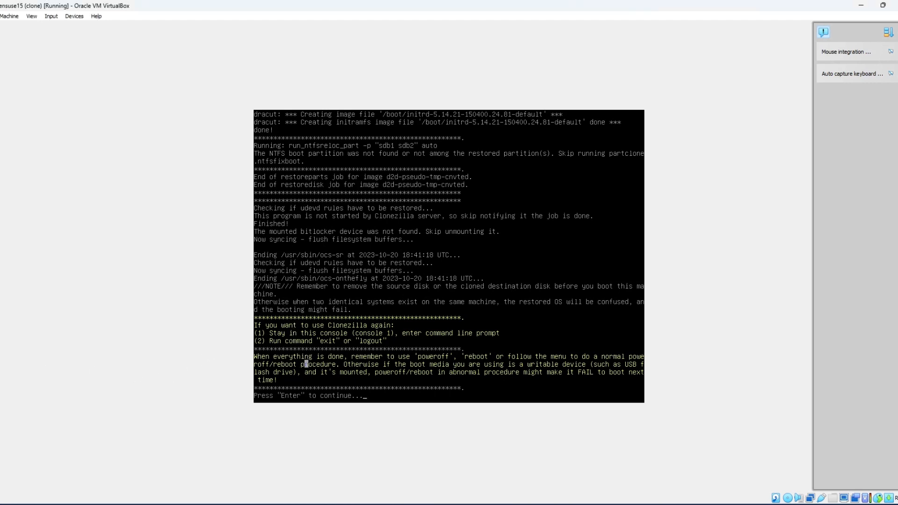
- End the Clonezilla session with Poweroff and power off the opensuse15 virtual machine
{"action": "key", "text": "Return"}
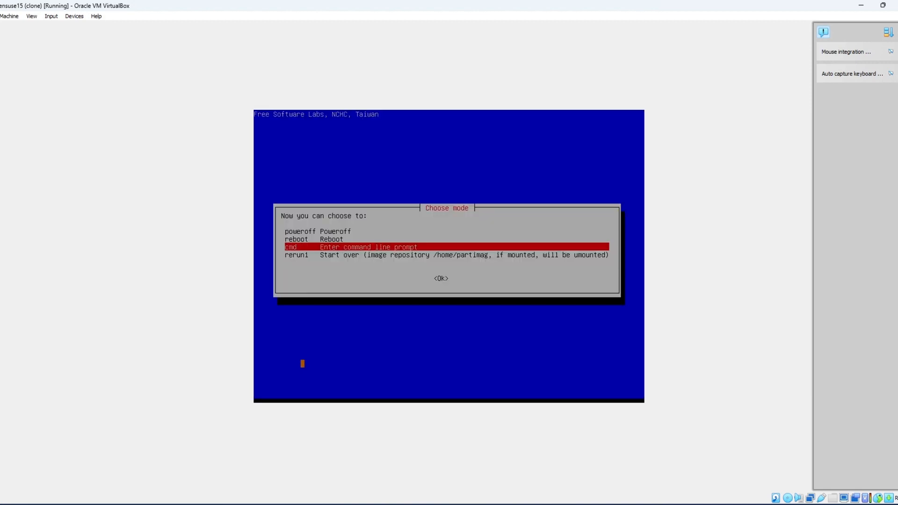
{"action": "key", "text": "Up"}
{"action": "key", "text": "Up"}
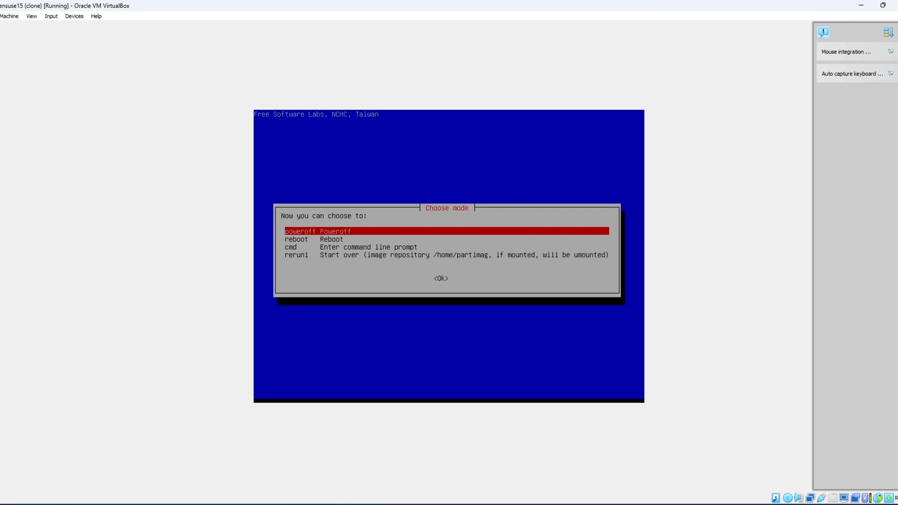
{"action": "key", "text": "Return"}
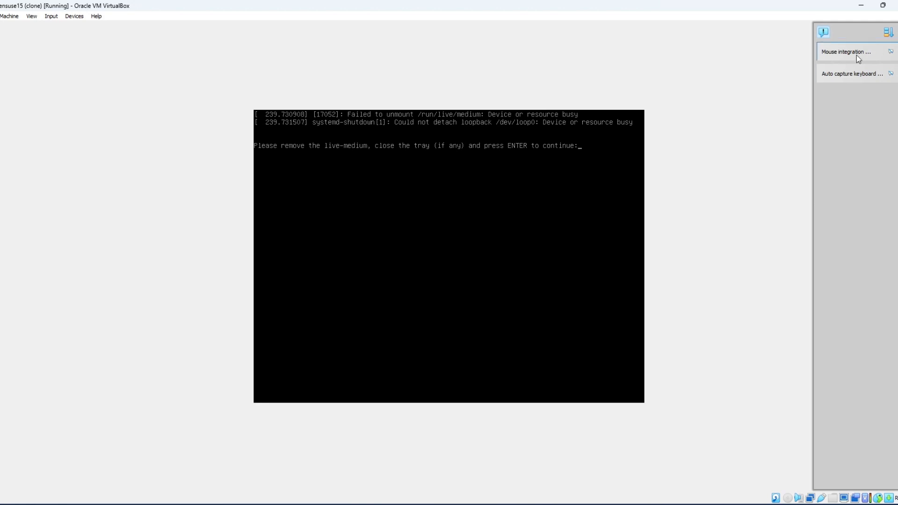
{"action": "left_click", "coordinate": [896, 5]}
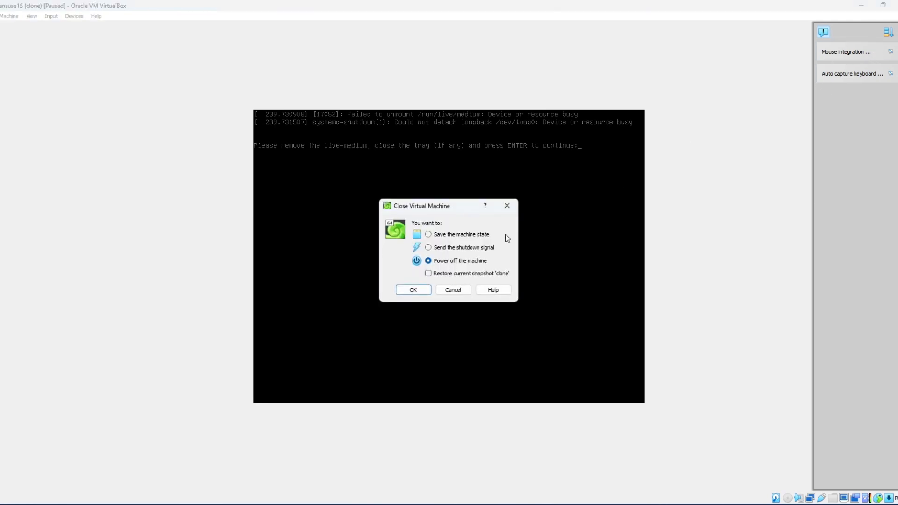
{"action": "left_click", "coordinate": [423, 290]}
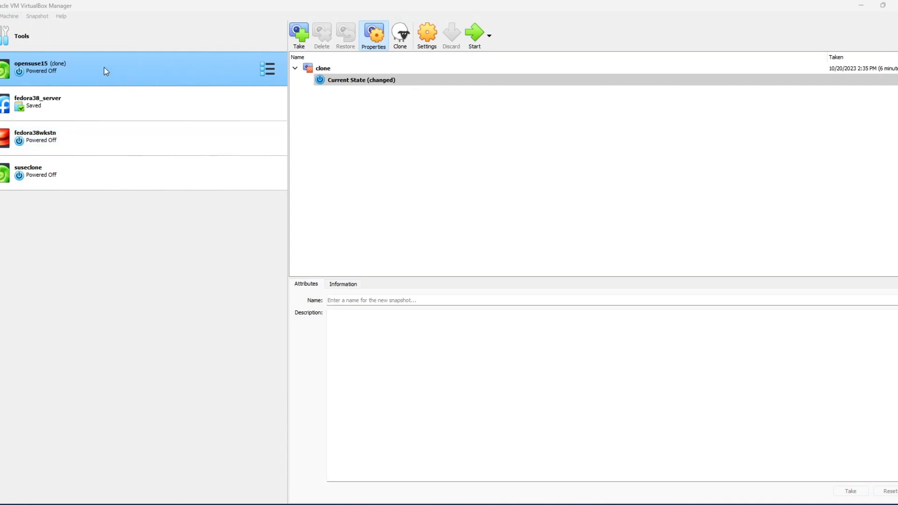
- Remove suseclone.vdi from the opensuse15 machine's SATA controller and save the settings
{"action": "right_click", "coordinate": [105, 69]}
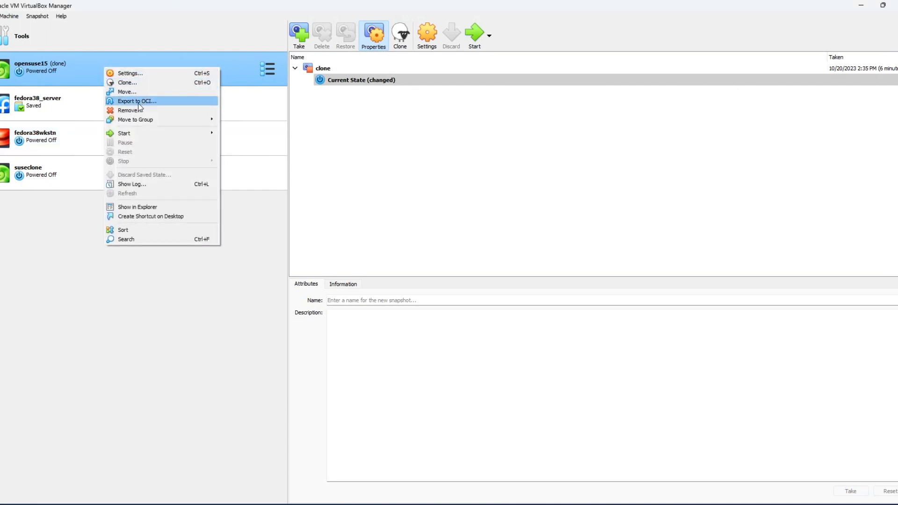
{"action": "left_click", "coordinate": [139, 74]}
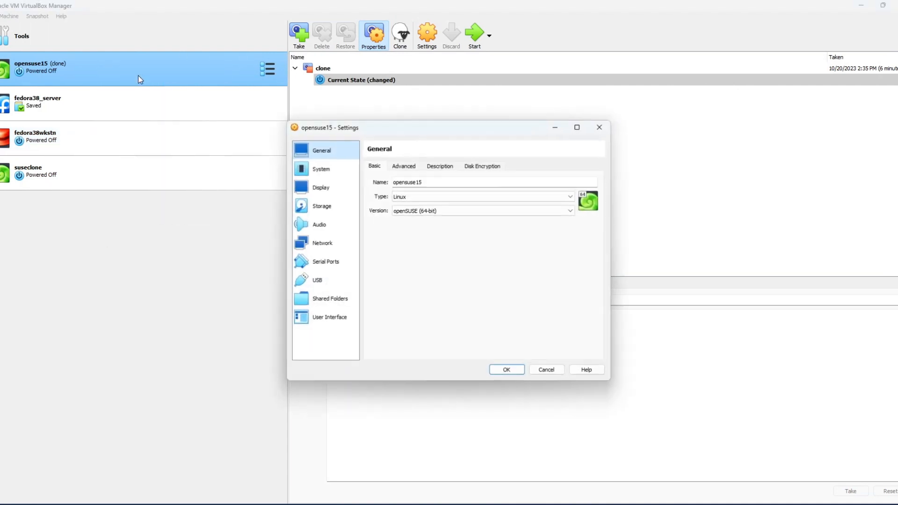
{"action": "left_click", "coordinate": [321, 206]}
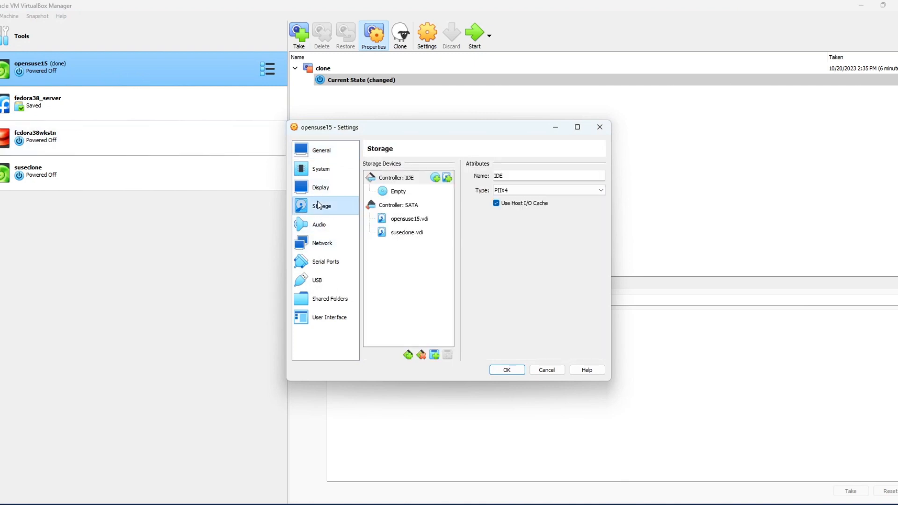
{"action": "left_click", "coordinate": [392, 232]}
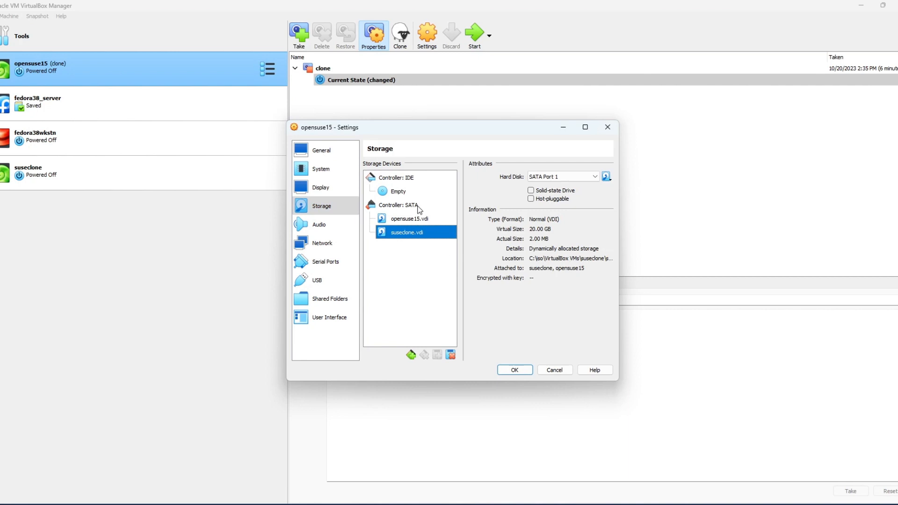
{"action": "left_click", "coordinate": [452, 356]}
{"action": "left_click", "coordinate": [508, 368]}
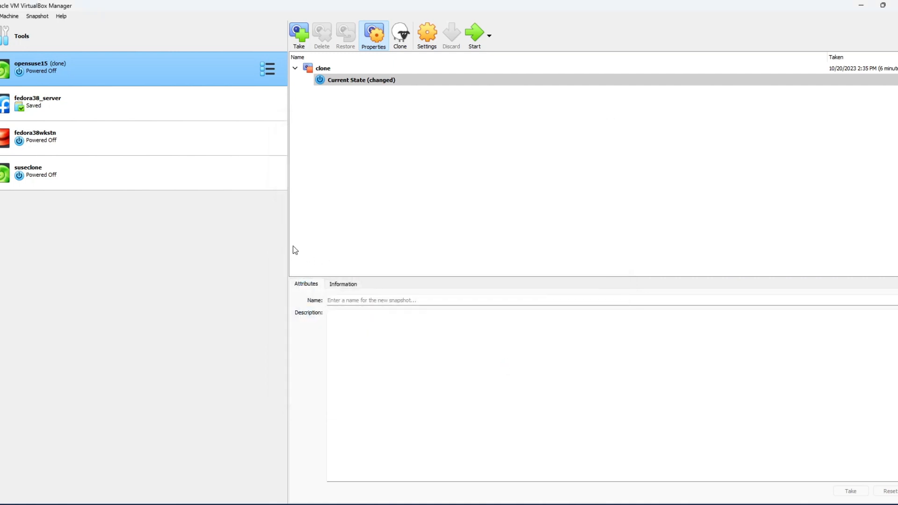
- Check the suseclone.vdi disk details in the suseclone machine's storage settings and close them without changes
{"action": "right_click", "coordinate": [132, 175]}
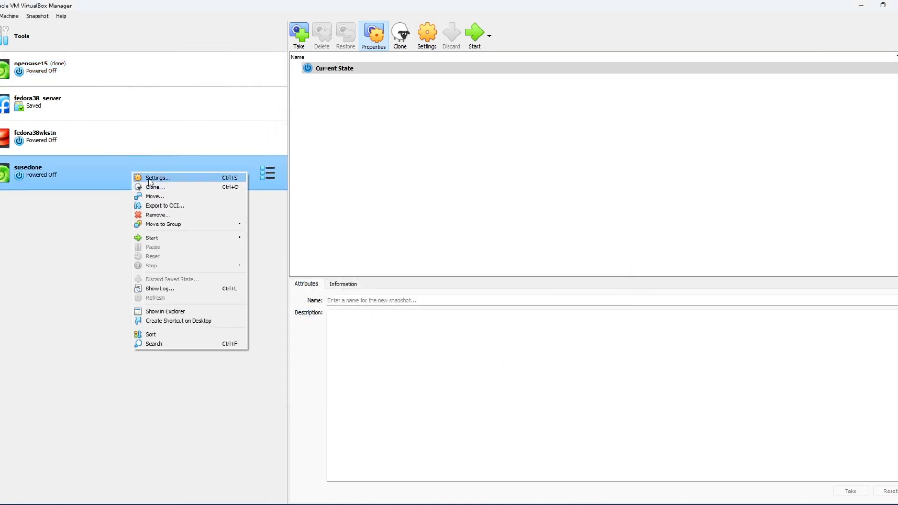
{"action": "left_click", "coordinate": [150, 181]}
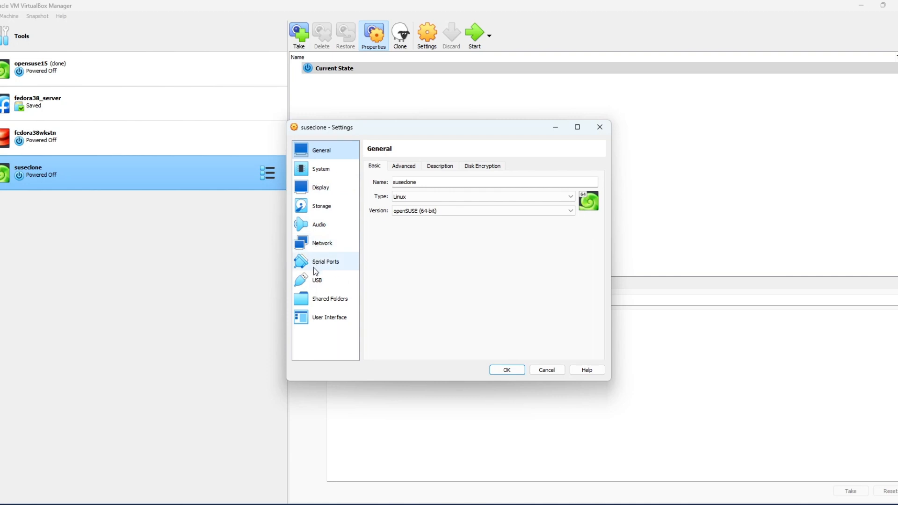
{"action": "left_click", "coordinate": [327, 208]}
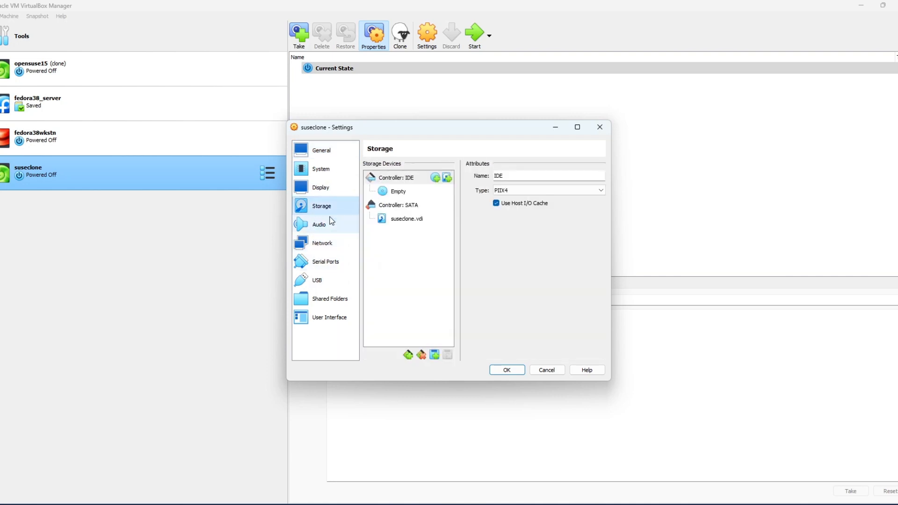
{"action": "left_click", "coordinate": [398, 219]}
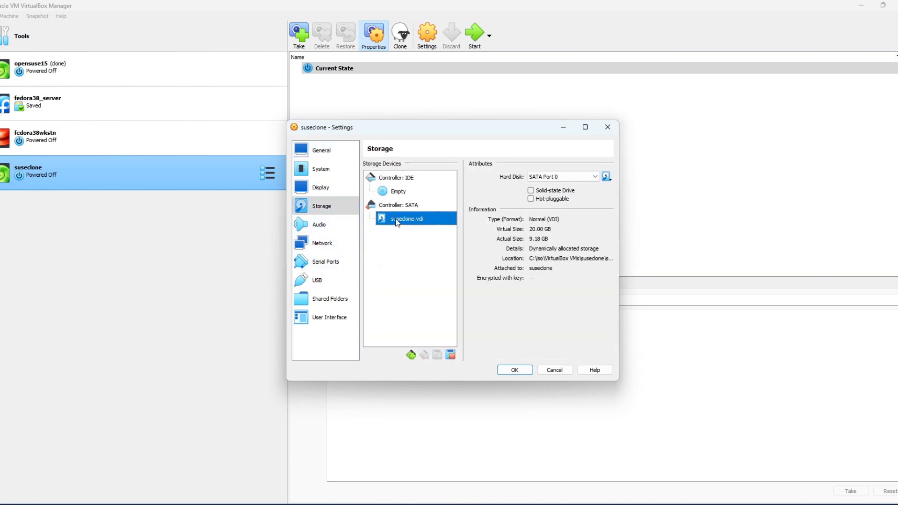
{"action": "left_click", "coordinate": [556, 371]}
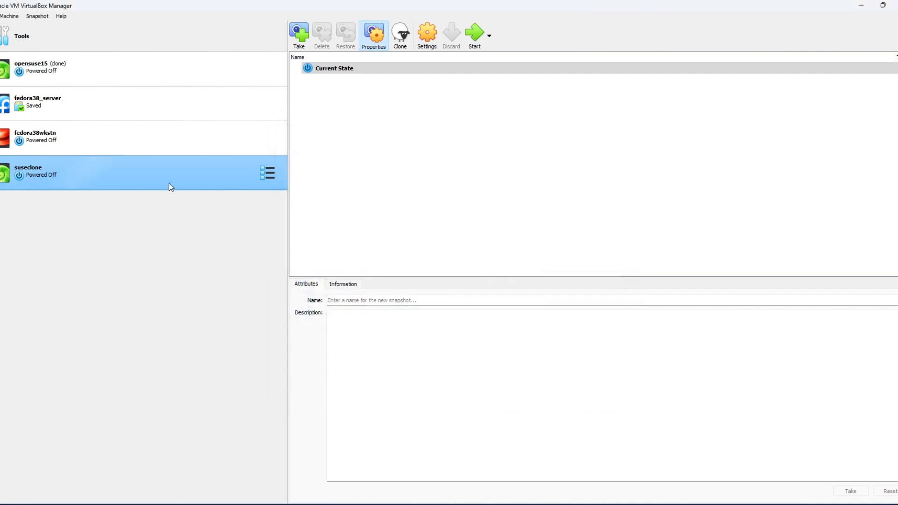
- Start the suseclone machine and boot openSUSE Leap 15.4 from its boot menu
{"action": "right_click", "coordinate": [164, 171]}
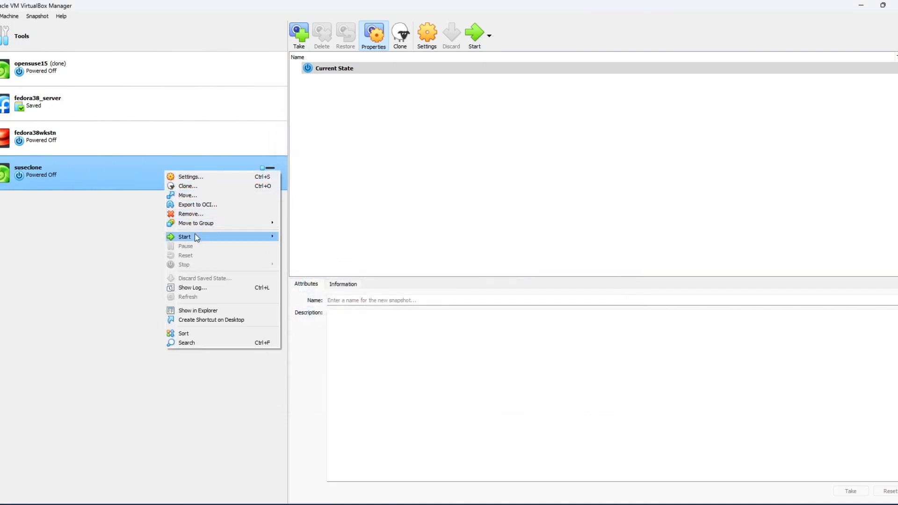
{"action": "mouse_move", "coordinate": [194, 236]}
{"action": "left_click", "coordinate": [296, 237]}
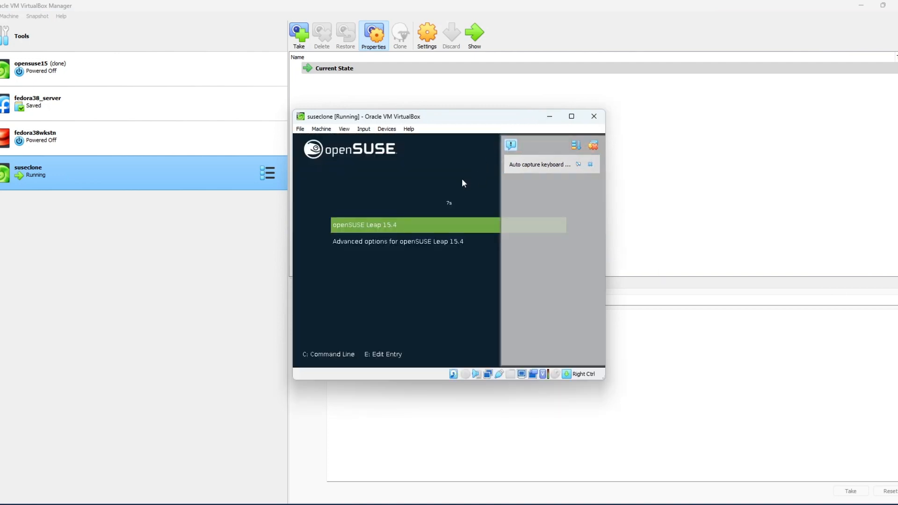
{"action": "left_click", "coordinate": [463, 181]}
{"action": "key", "text": "Return"}
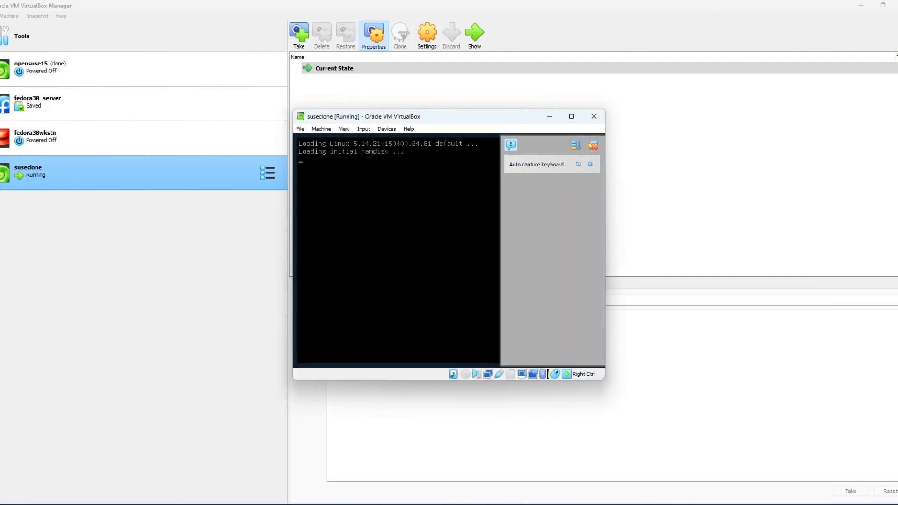
- Release the captured keyboard and dismiss the mouse integration and auto capture keyboard notifications
{"action": "key", "text": "Control_R"}
{"action": "left_click", "coordinate": [591, 184]}
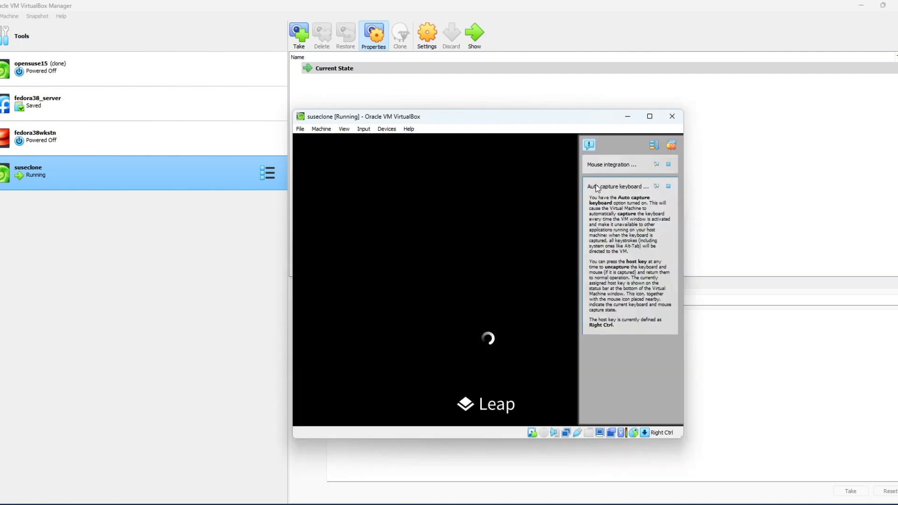
{"action": "left_click", "coordinate": [668, 165]}
{"action": "left_click", "coordinate": [668, 164]}
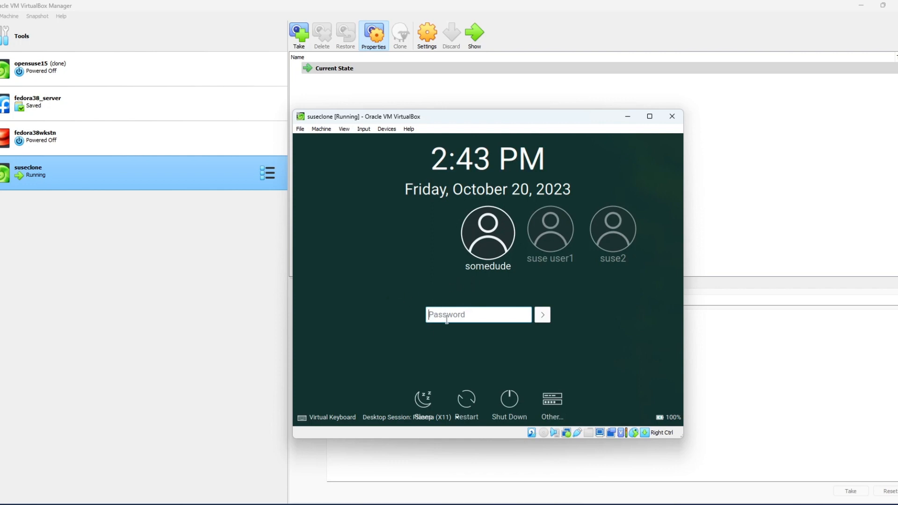
- Log in to the cloned openSUSE system with the preselected account's password
{"action": "type", "text": "********"}
{"action": "key", "text": "Return"}
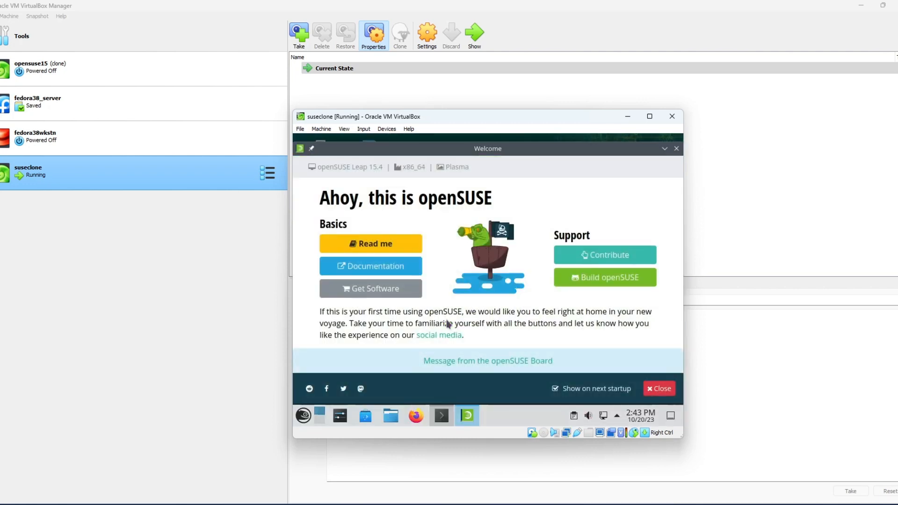
- Close the openSUSE Welcome window and move the Konsole window fully into view
{"action": "left_click", "coordinate": [676, 148]}
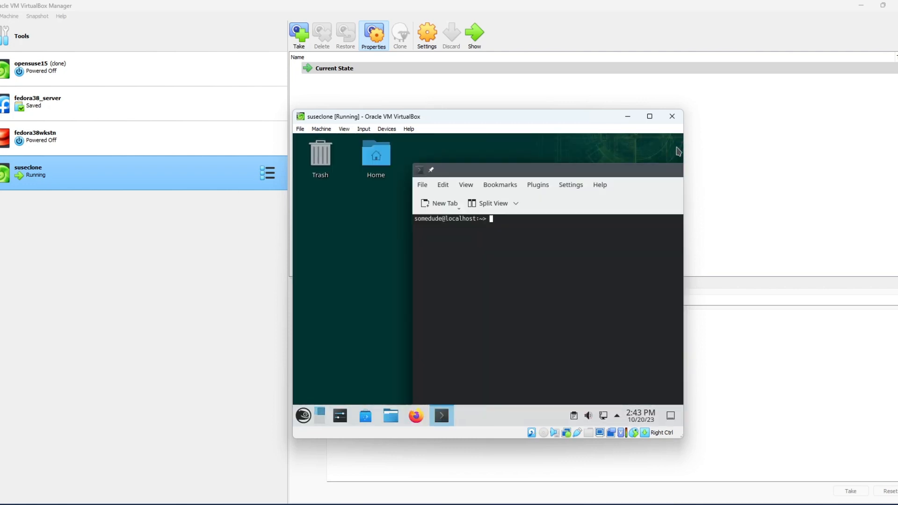
{"action": "left_click_drag", "start_coordinate": [539, 173], "coordinate": [431, 171]}
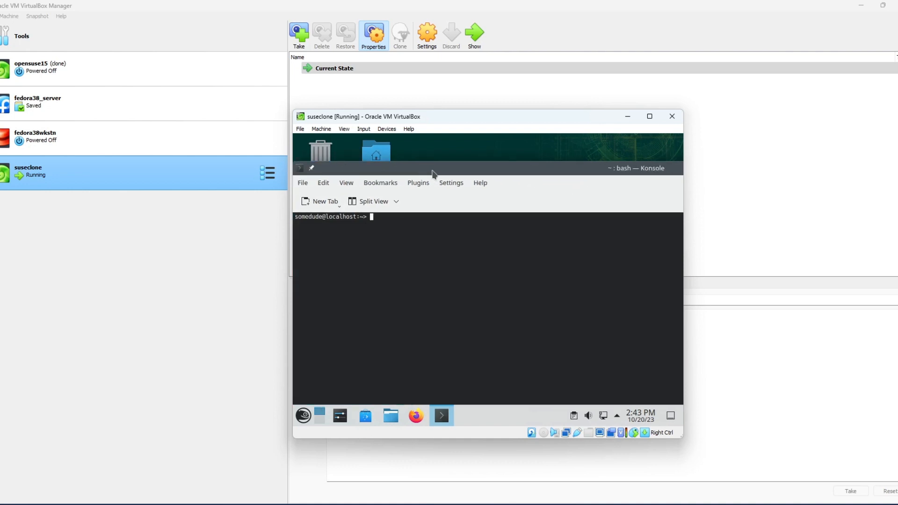